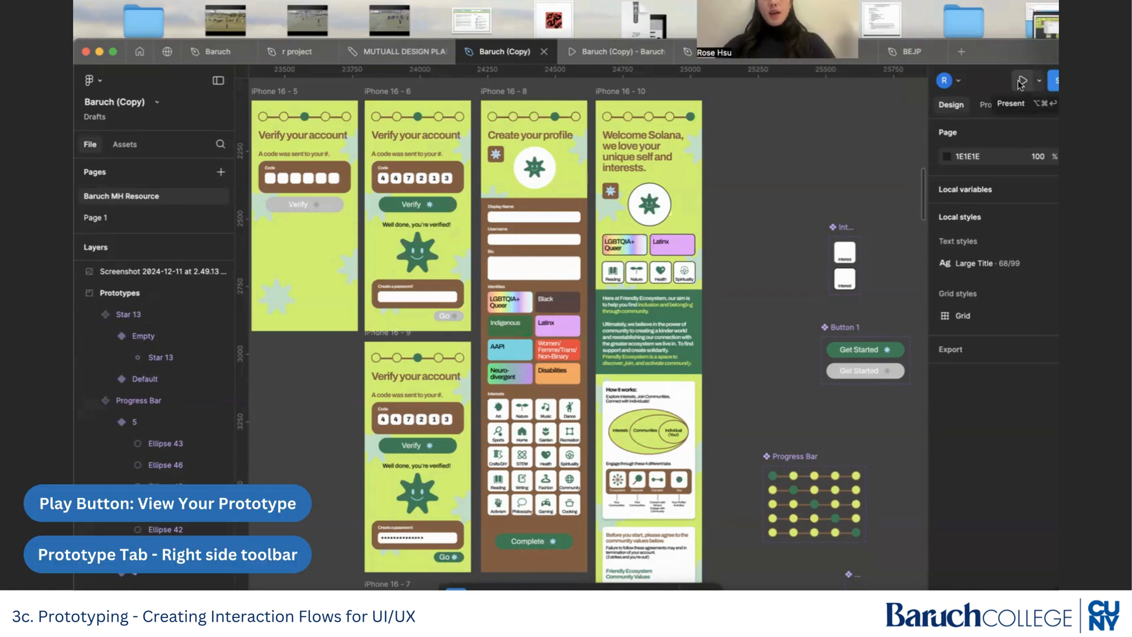
Switch to prototyping mode and locate the Get Started button on the iPhone 16 - 1 frame.
click(989, 106)
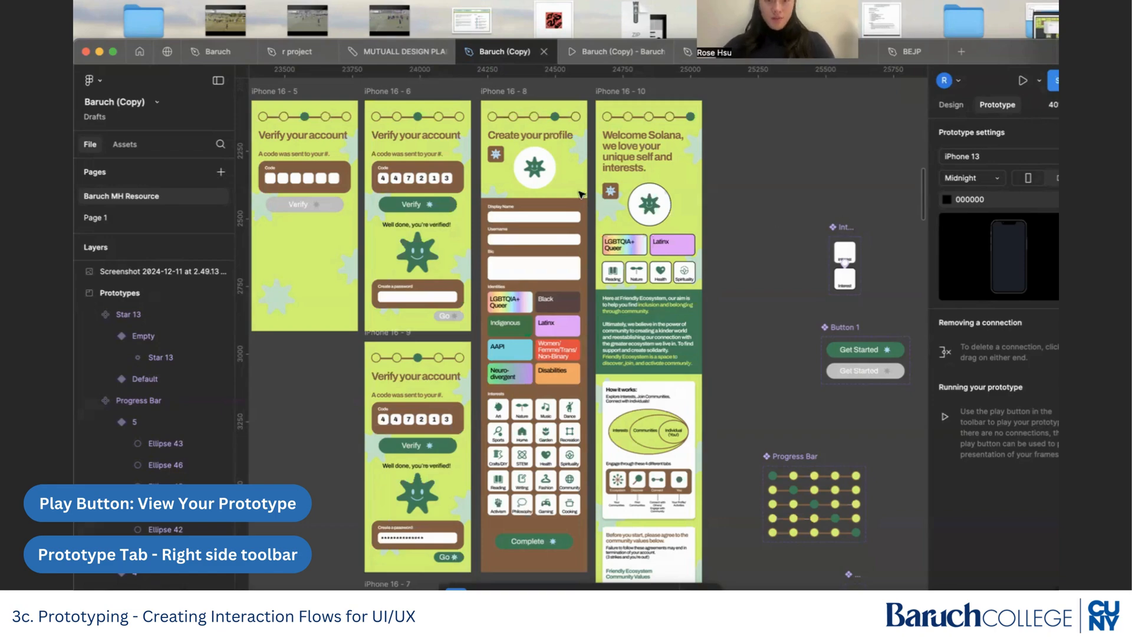
scroll(684, 210, left, 3)
scroll(684, 210, left, 10)
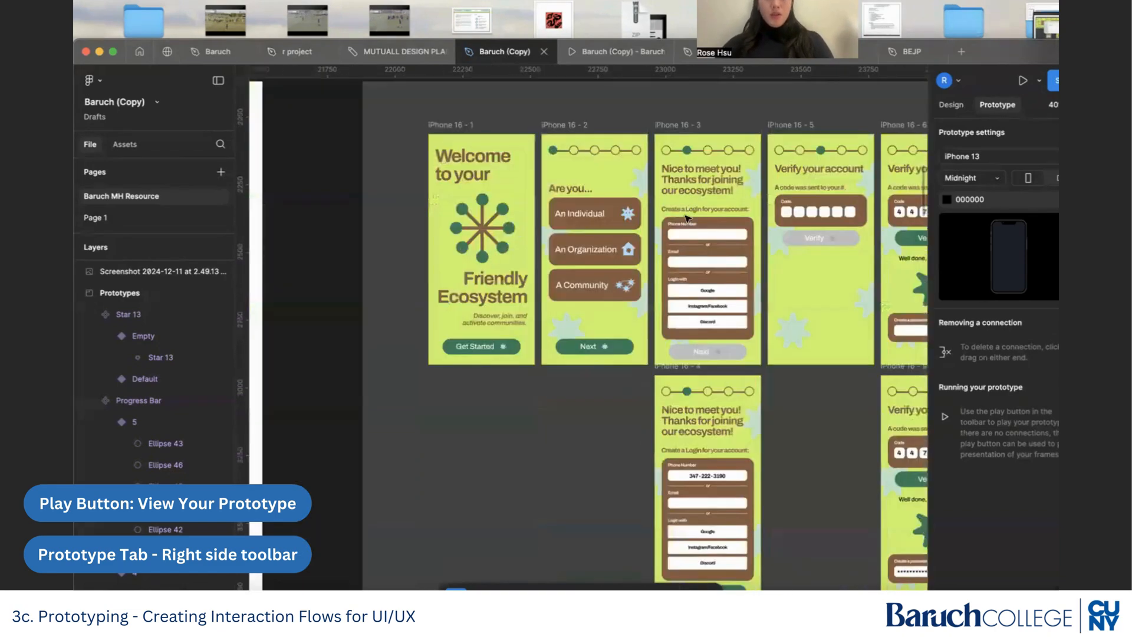
scroll(528, 333, up, 5)
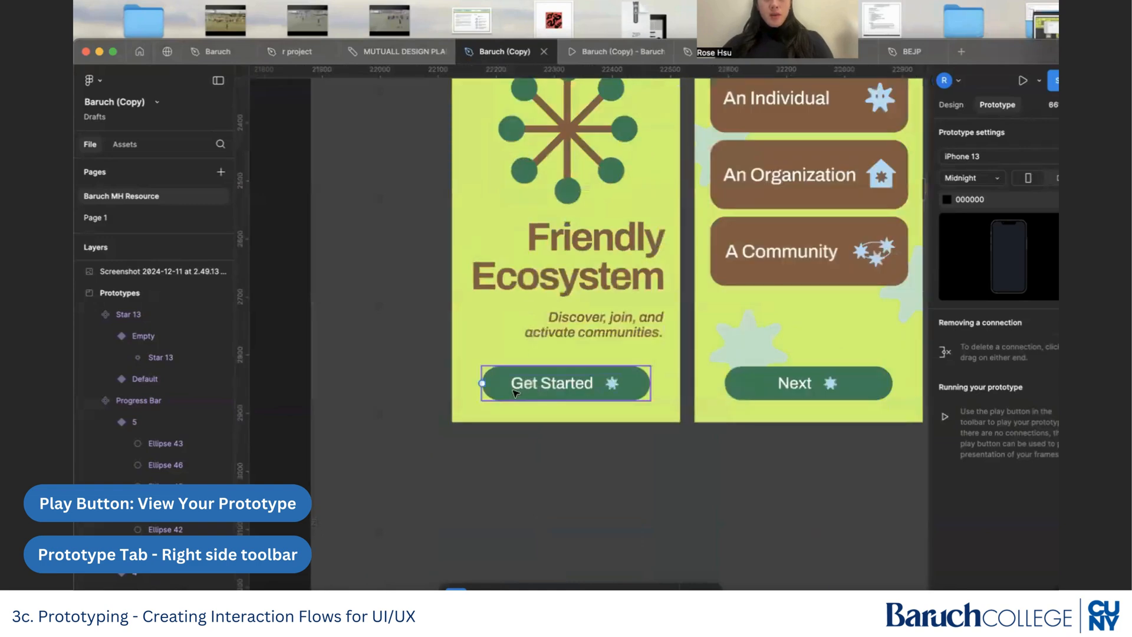
Try shifting the Get Started button slightly on the iPhone 16 - 1 frame in design mode.
click(951, 105)
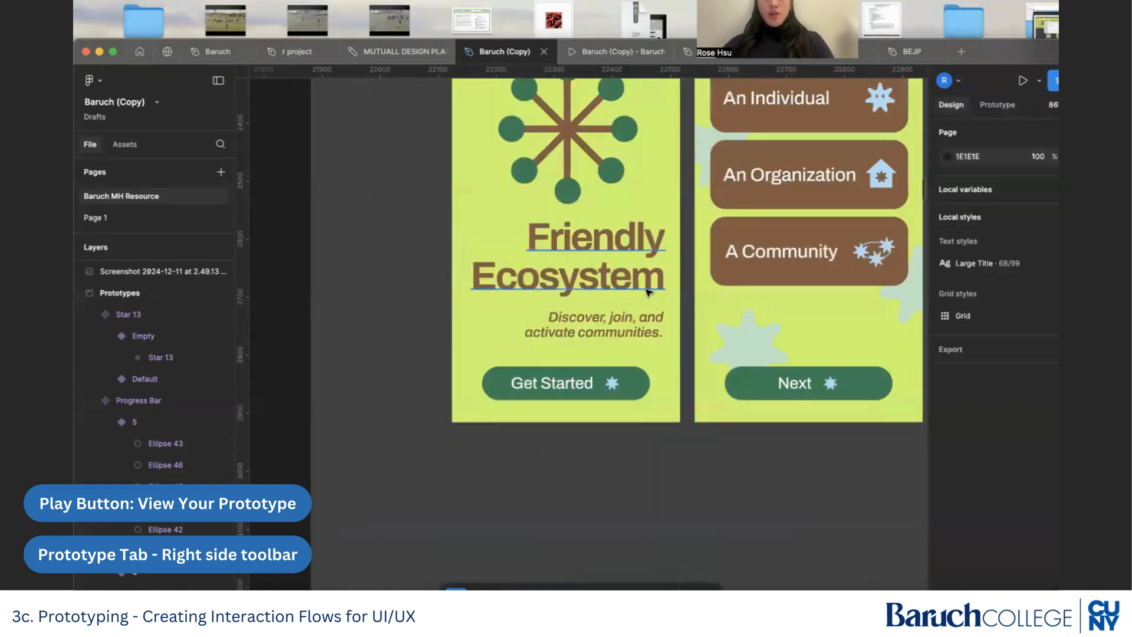
mouse_move(623, 390)
mouse_down()
mouse_move(623, 364)
mouse_move(623, 390)
mouse_up()
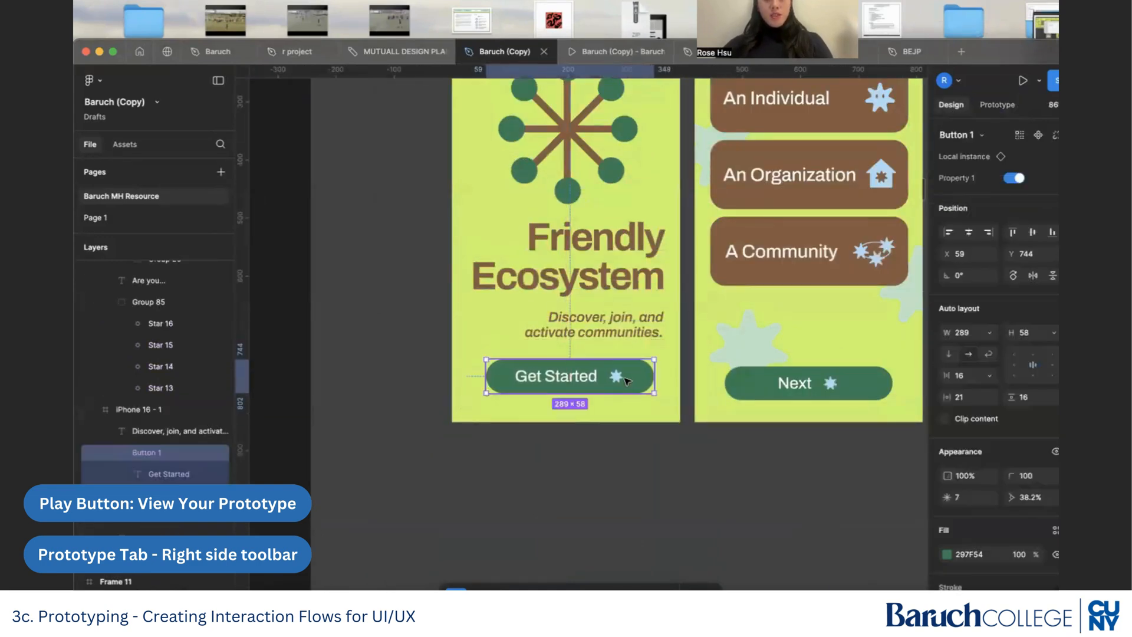
click(632, 438)
scroll(631, 438, down, 3)
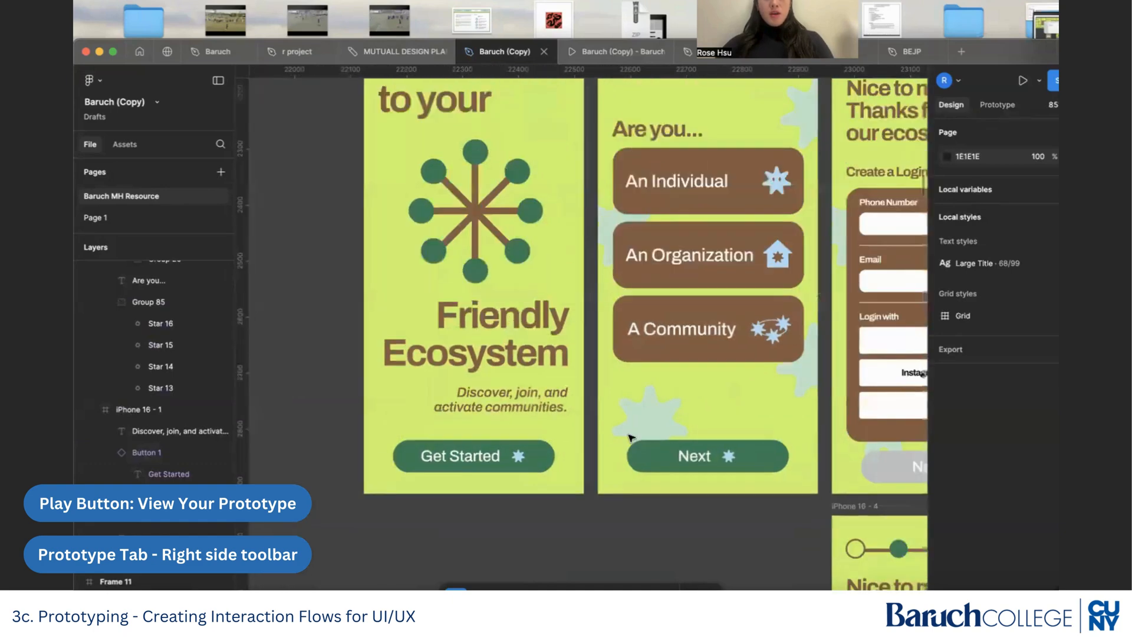
Connect the Get Started button on iPhone 16 - 1 to the iPhone 16 - 2 frame with a prototype interaction.
scroll(548, 452, up, 2)
click(548, 451)
scroll(581, 327, up, 2)
scroll(580, 327, right, 2)
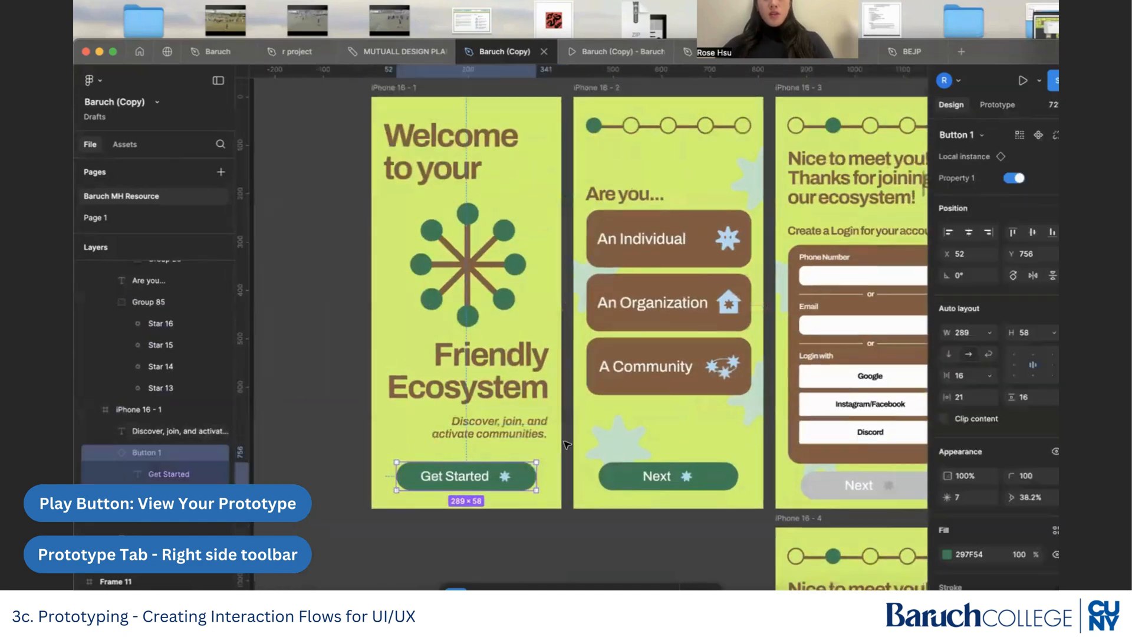
click(997, 105)
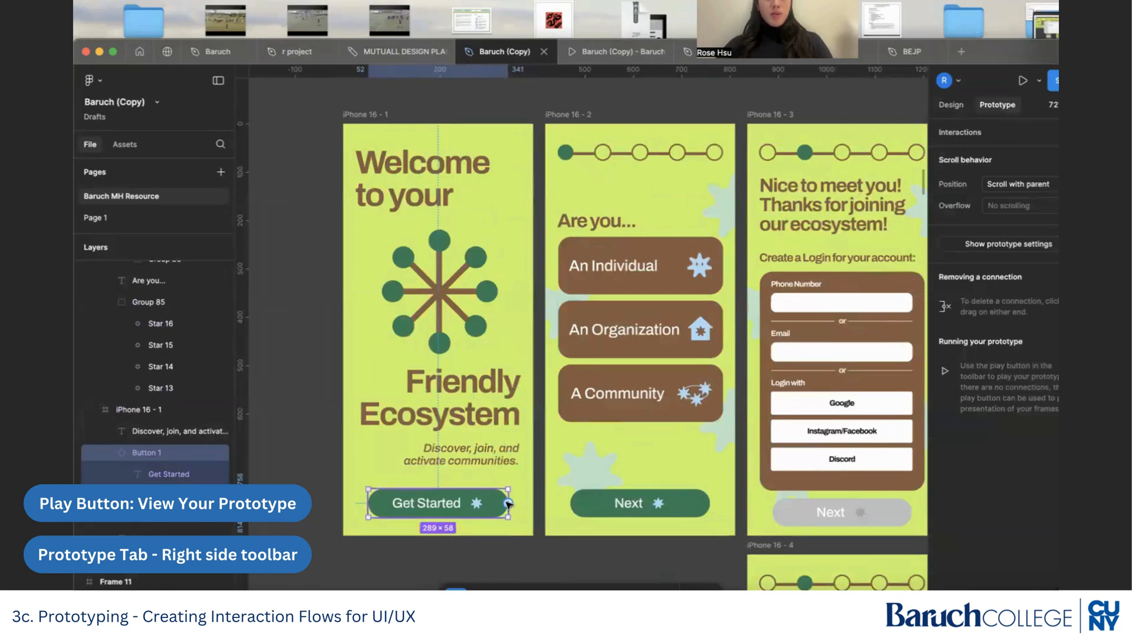
drag(508, 504, 552, 476)
drag(537, 369, 660, 408)
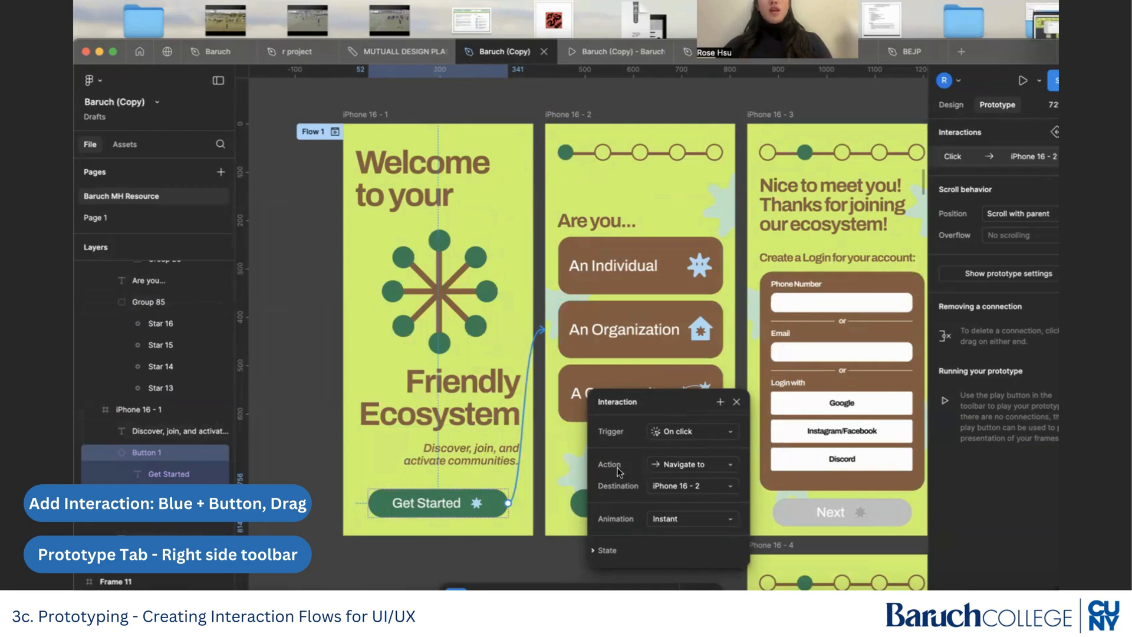
Review the interaction's action and animation choices, keeping Navigate to and Instant.
click(670, 466)
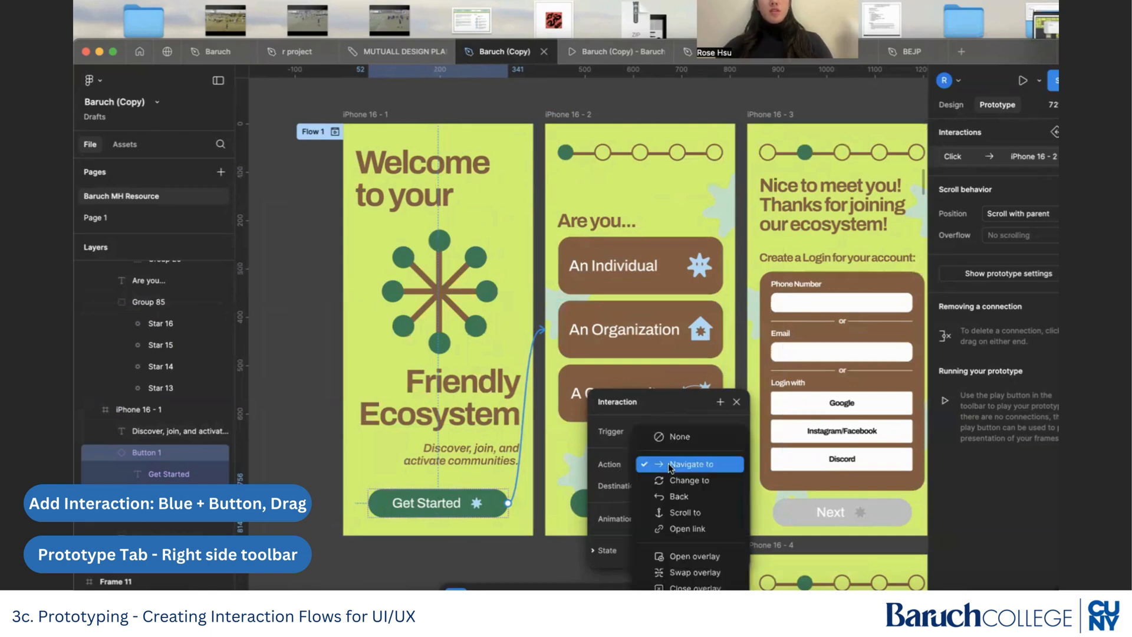
click(670, 465)
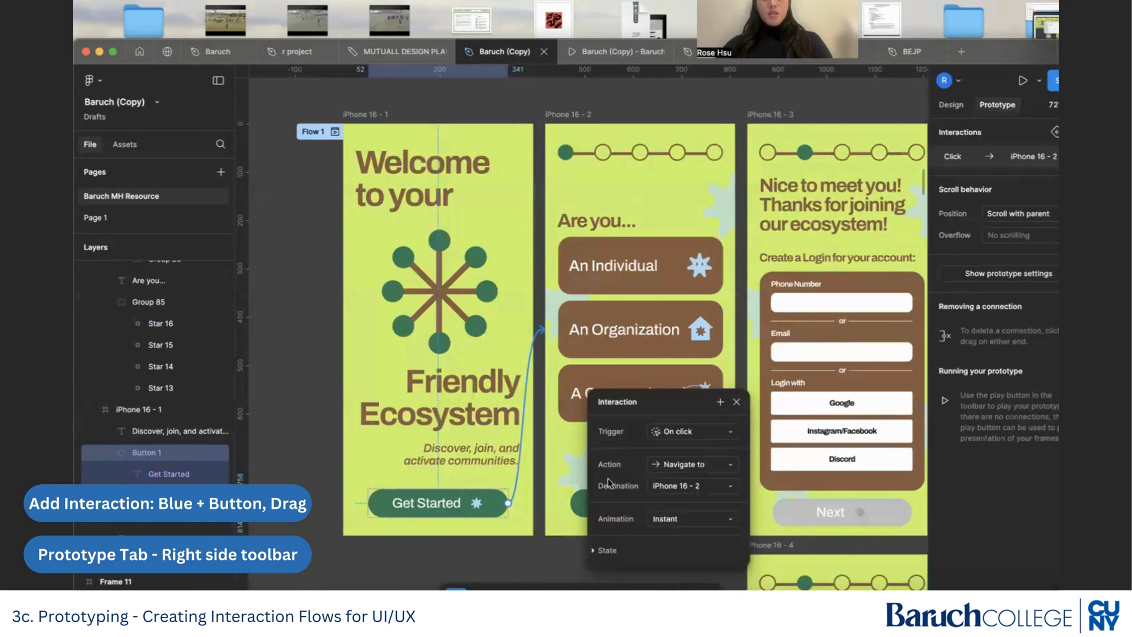
click(662, 518)
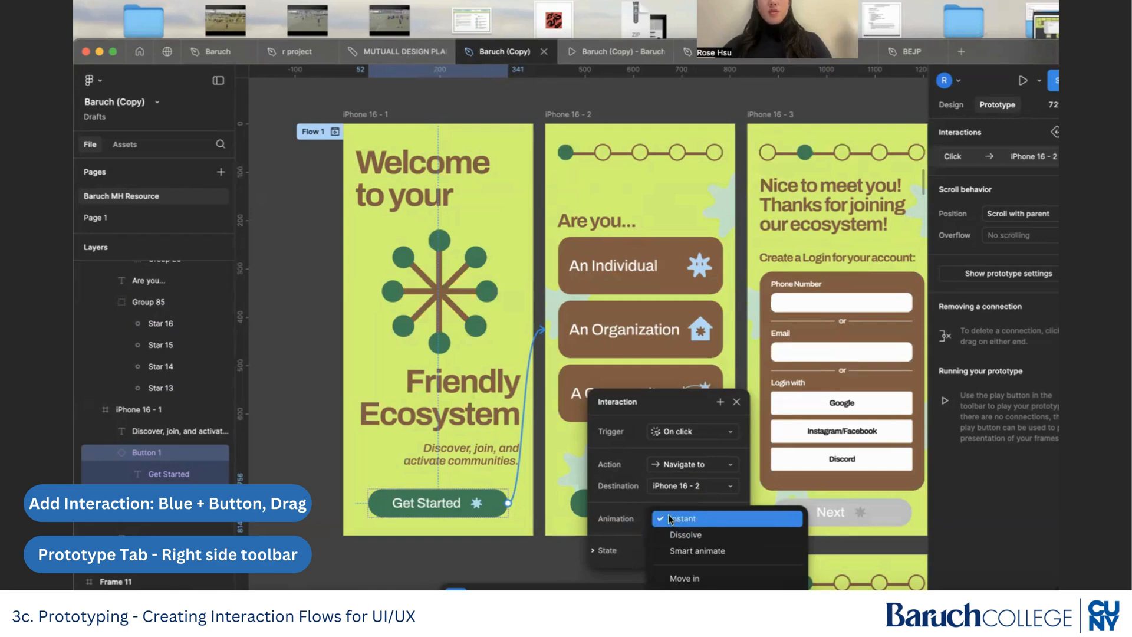
click(672, 519)
Play the prototype, test the Get Started button, and return to the Baruch (Copy) file.
click(1024, 82)
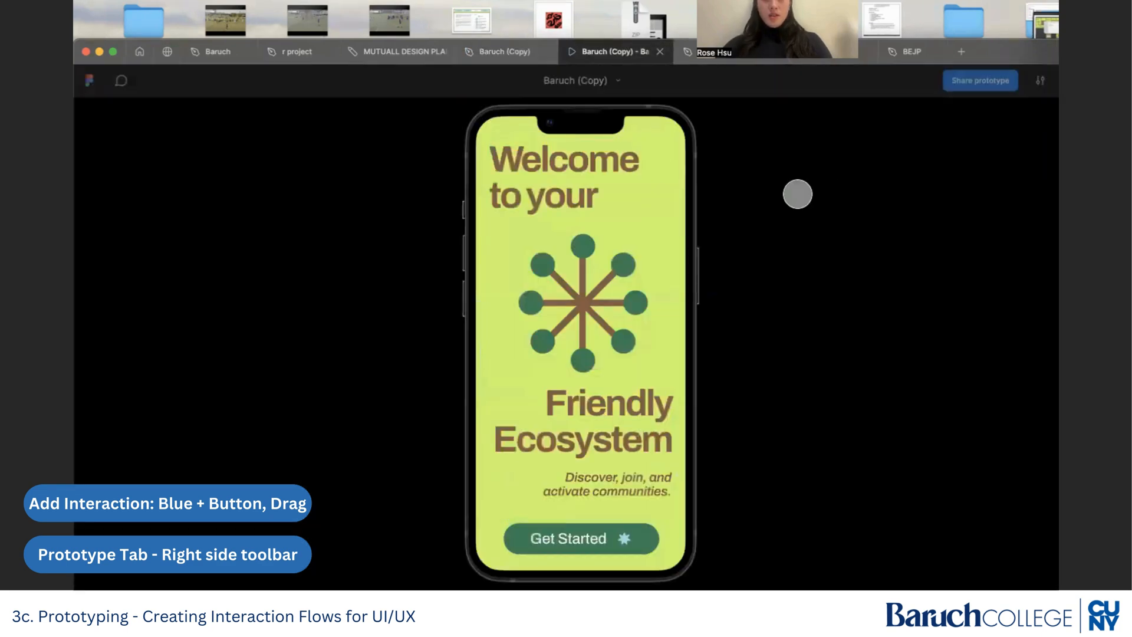
click(574, 537)
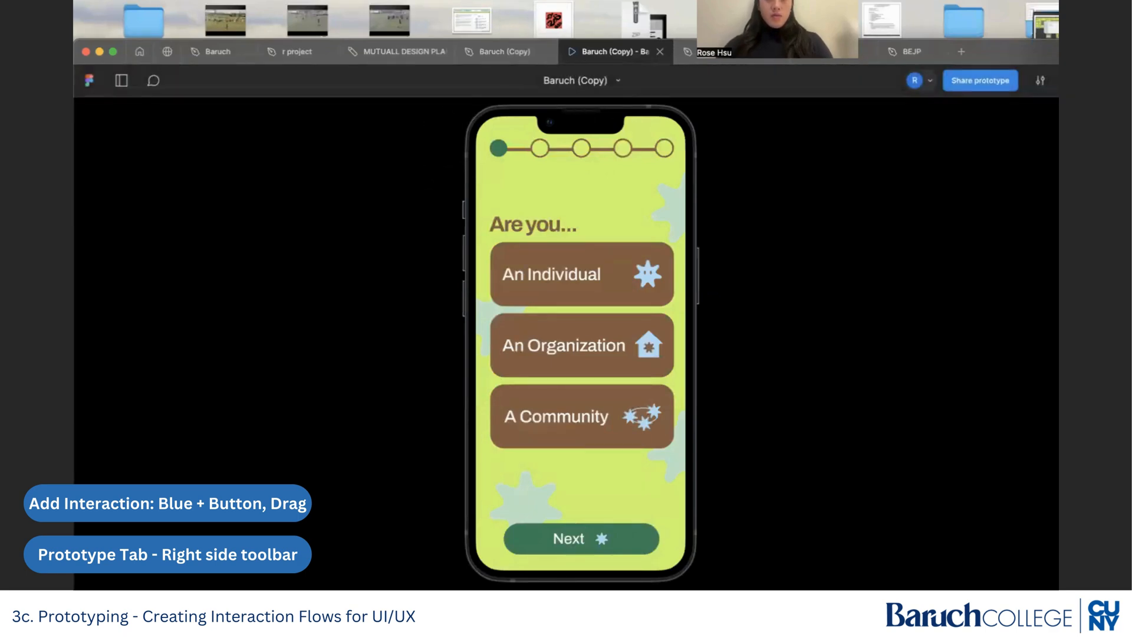
click(504, 51)
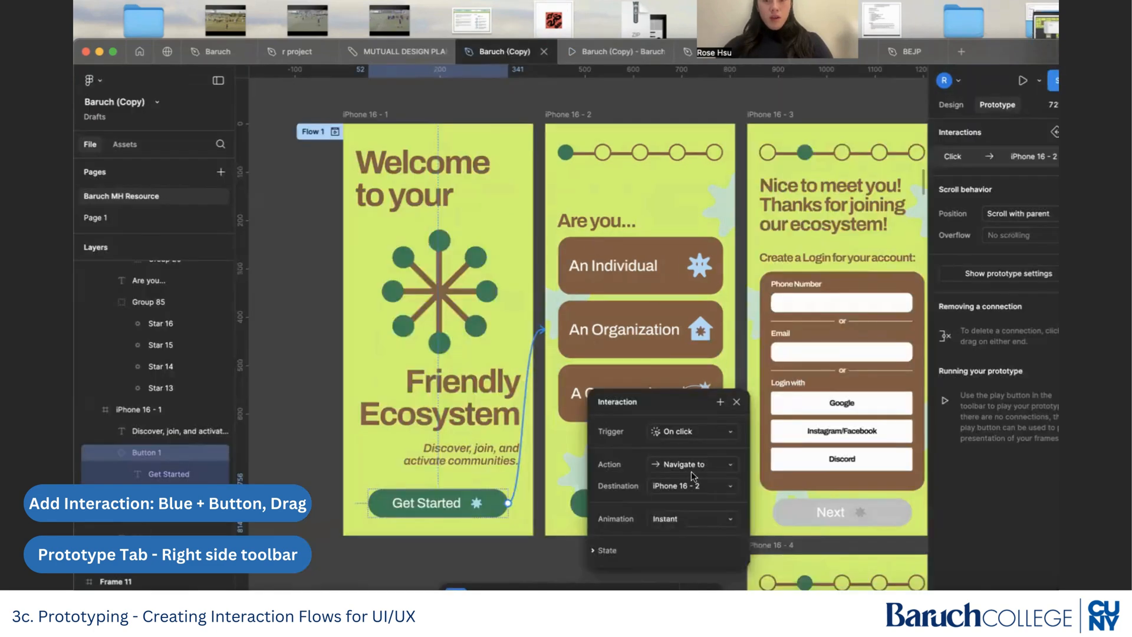
Set the interaction's animation to Dissolve and preview the transition by playing the prototype from iPhone 16 - 1.
click(678, 522)
click(685, 534)
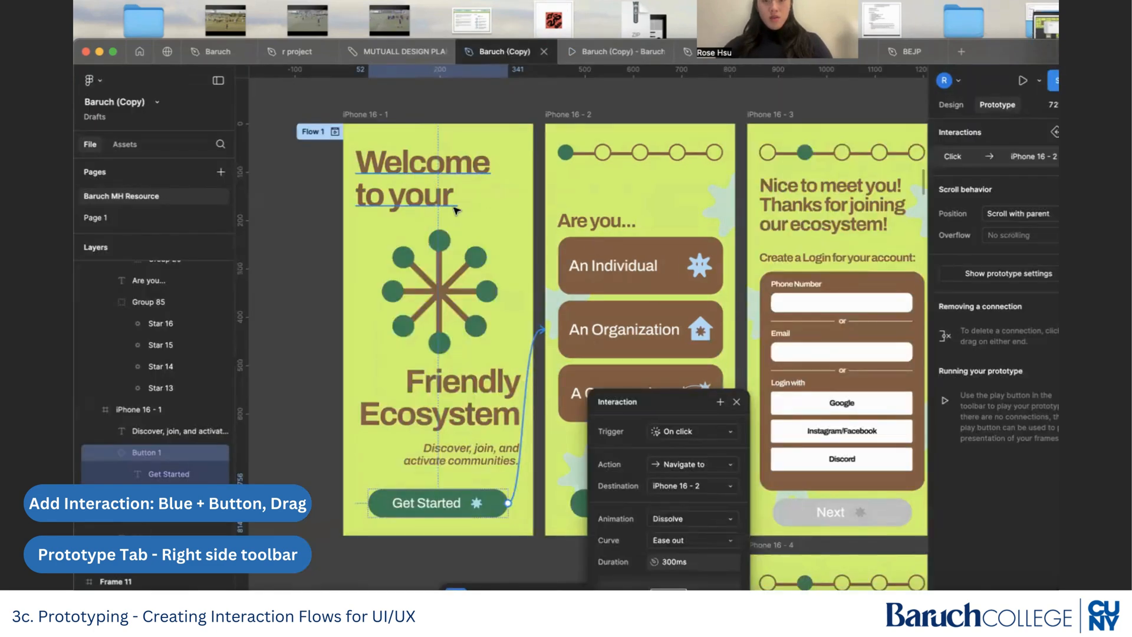
click(379, 116)
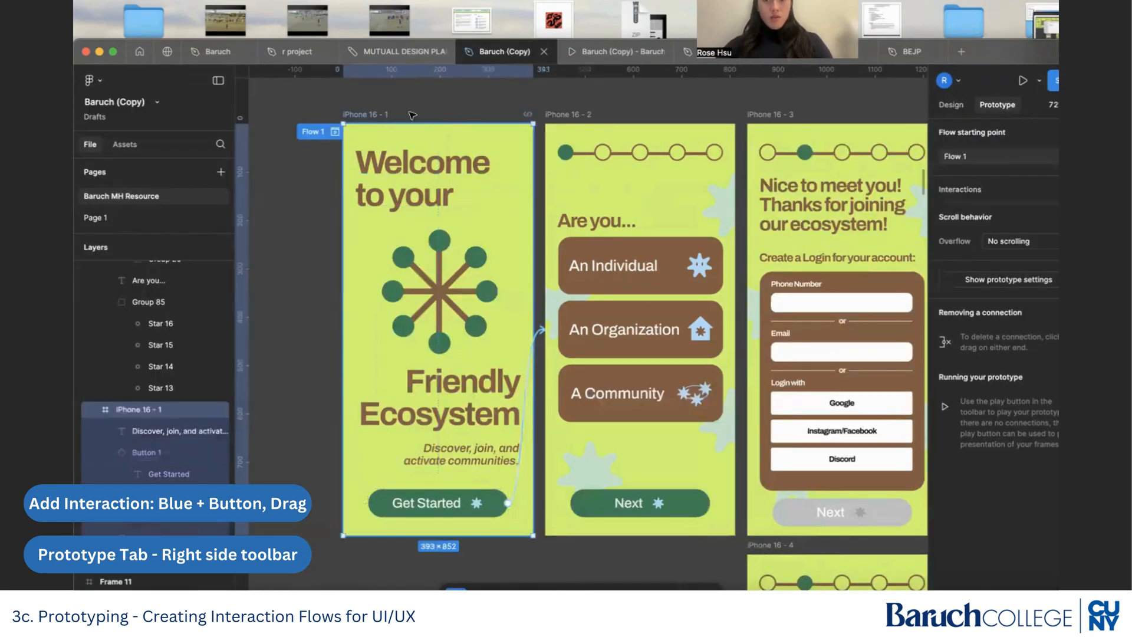
click(1021, 83)
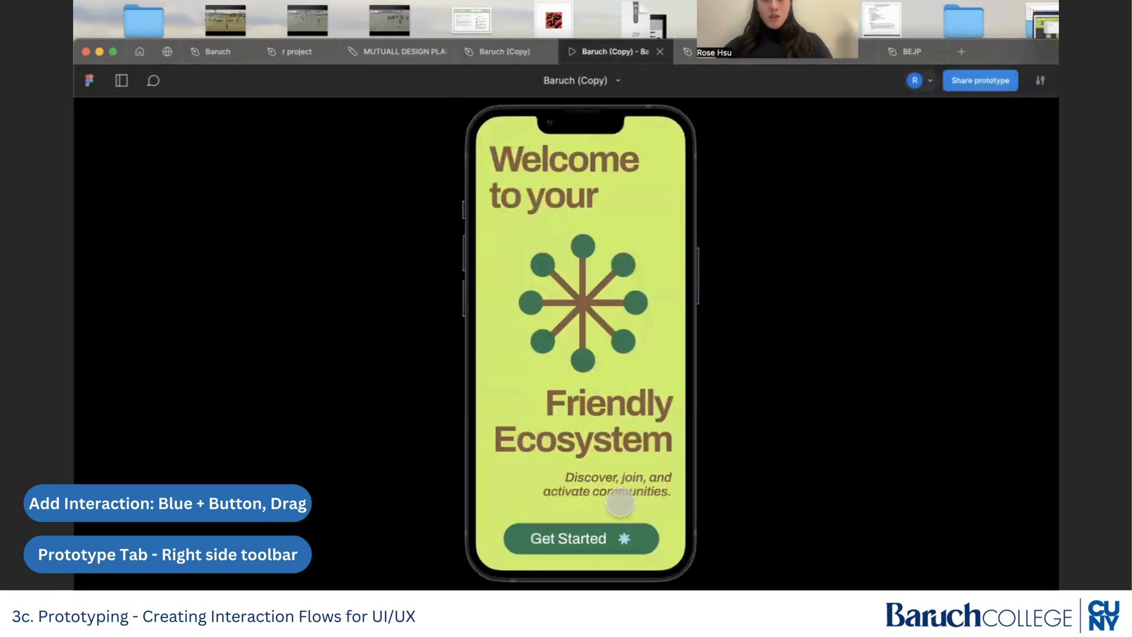
click(588, 540)
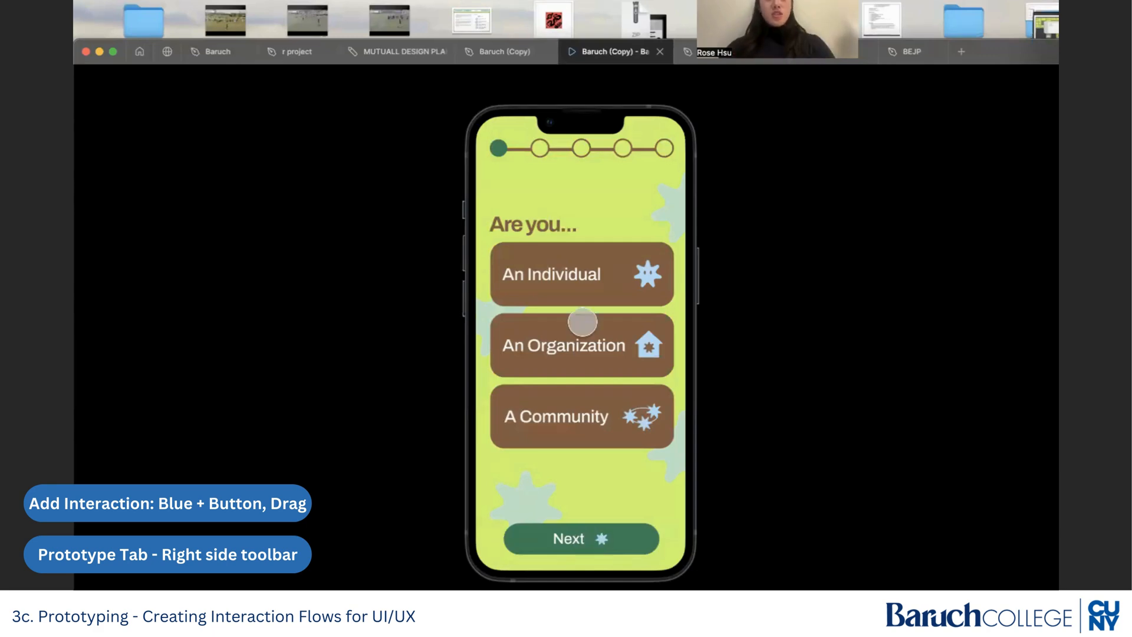
click(507, 52)
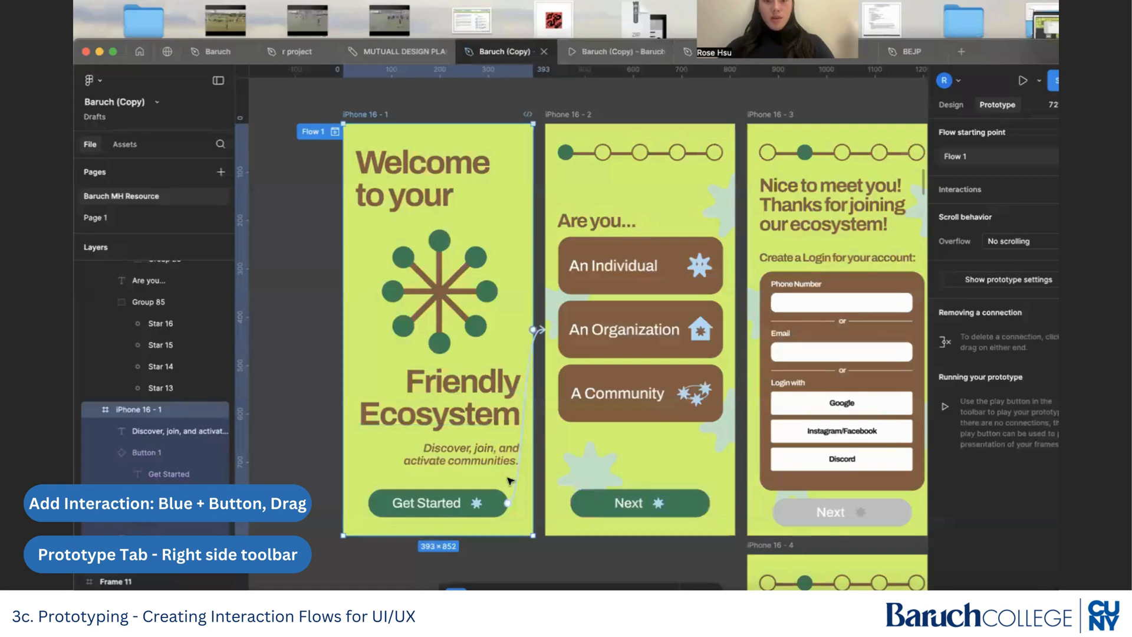
Set the duration of the Dissolve animation between iPhone 16 - 1 and iPhone 16 - 2 to 500 ms.
drag(536, 370, 539, 330)
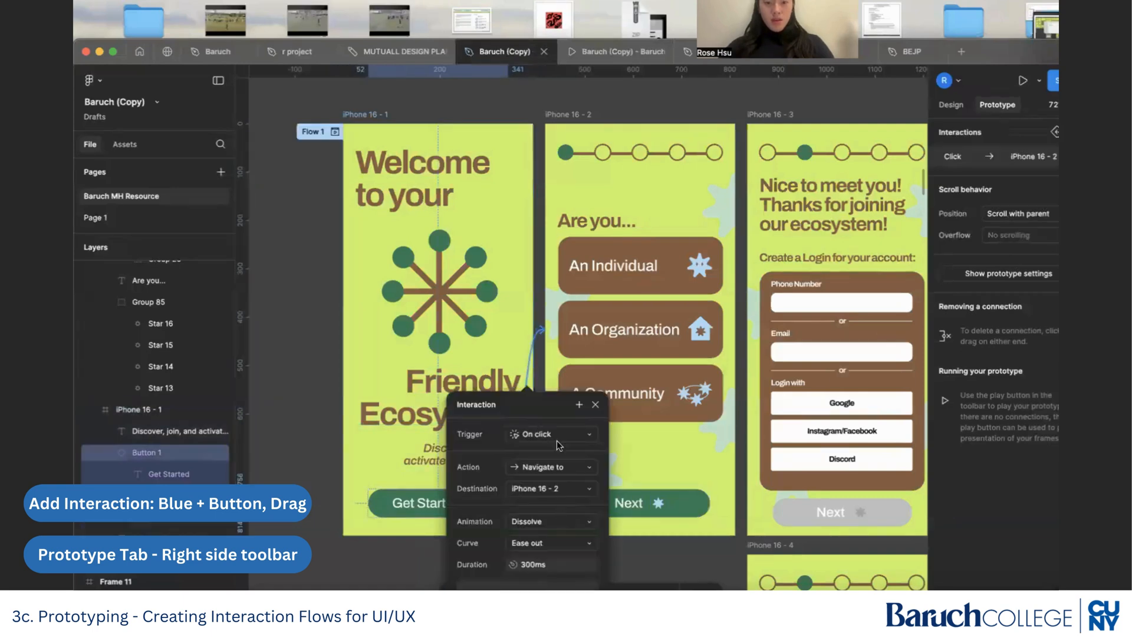
click(576, 515)
text(500)
key(Return)
click(312, 300)
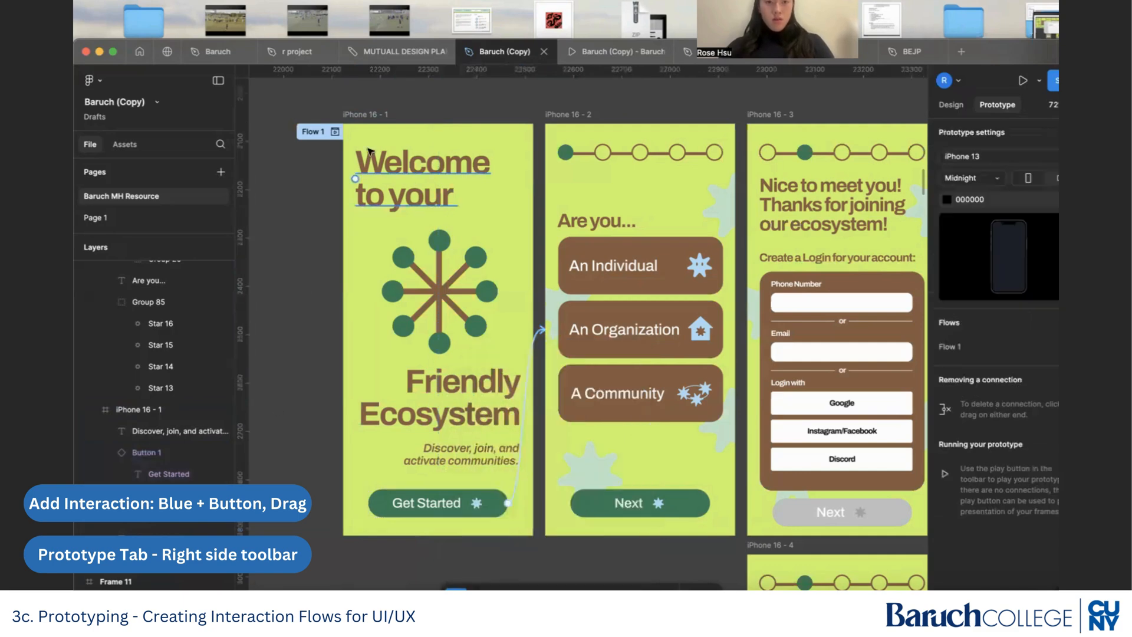
Play the prototype from iPhone 16 - 1 again to check the slower dissolve, and return to the file.
click(377, 115)
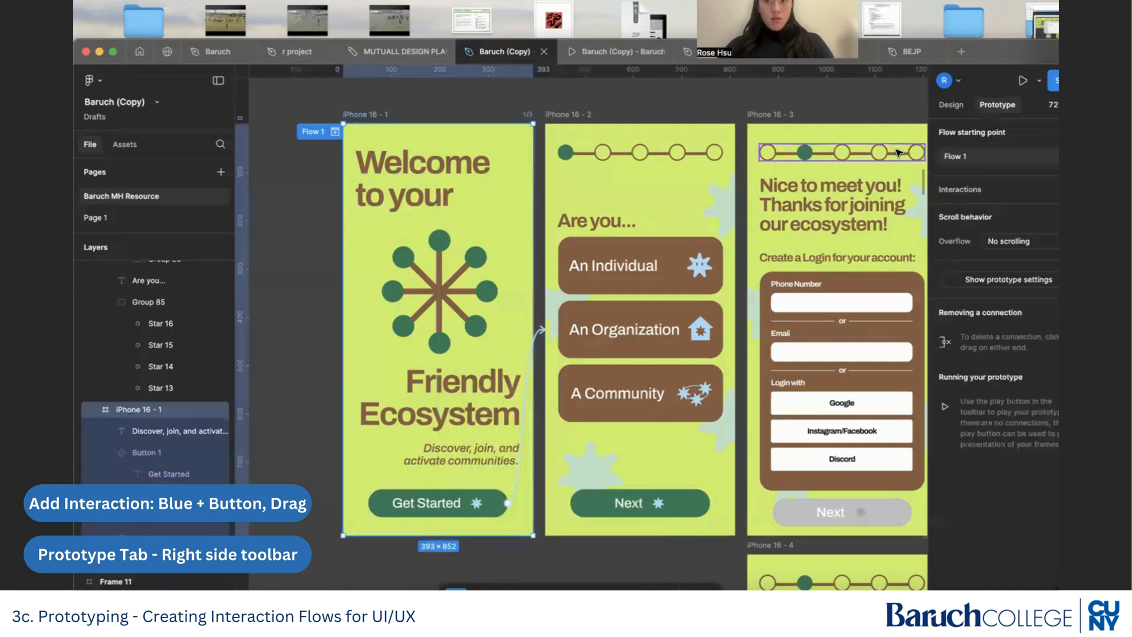
click(1022, 83)
click(581, 537)
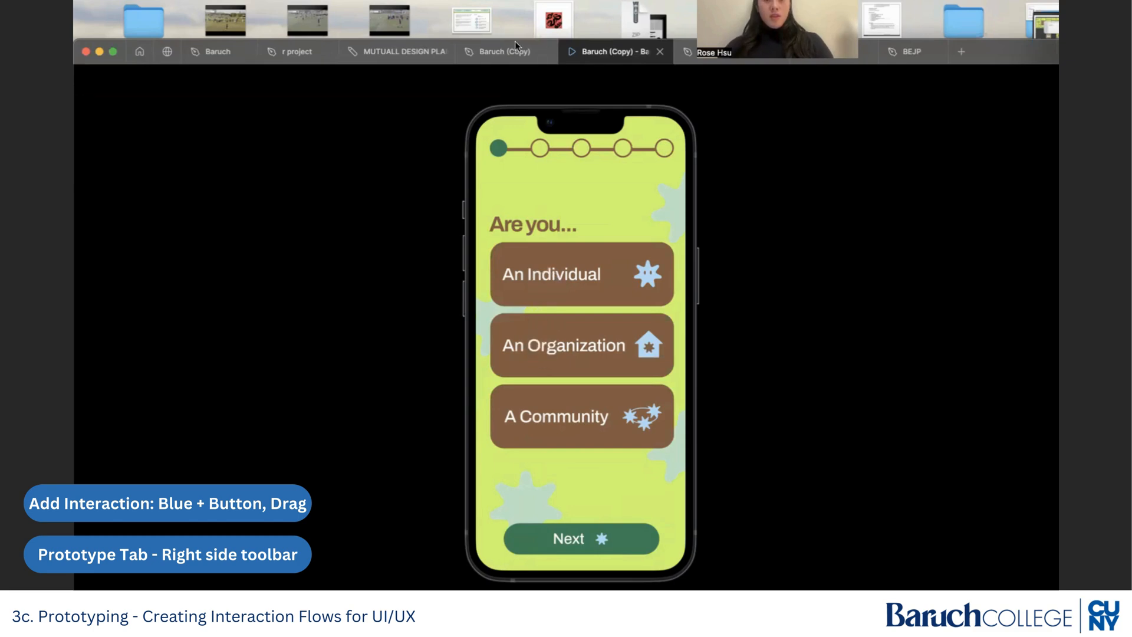
click(501, 50)
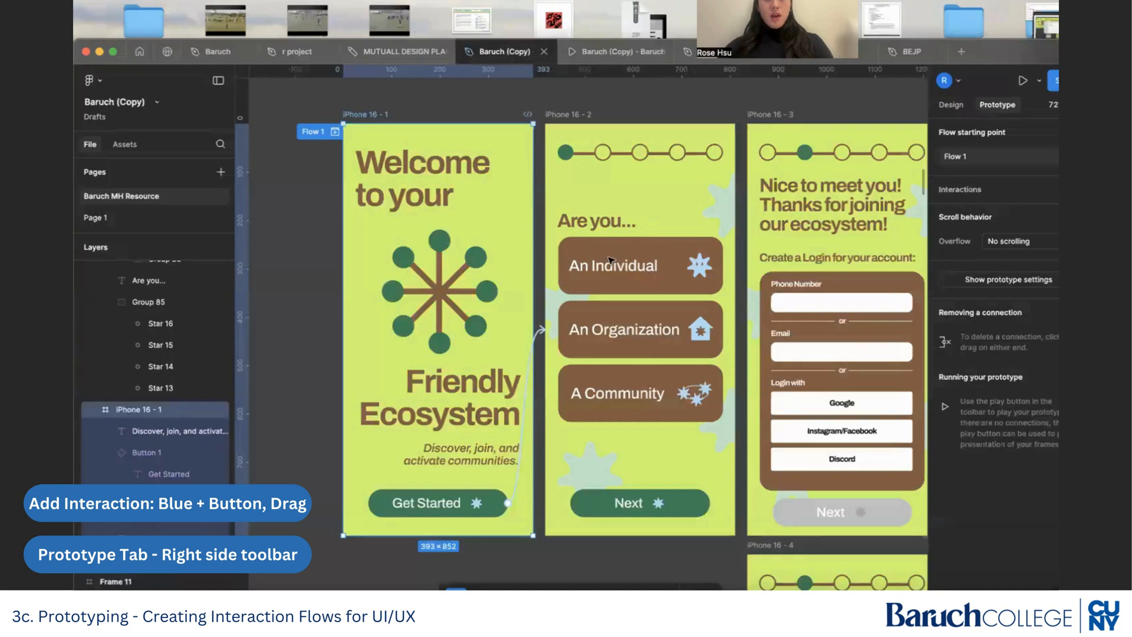
Place a copy of the An Individual card from iPhone 16 - 2 on the empty canvas below the first two frames.
click(952, 105)
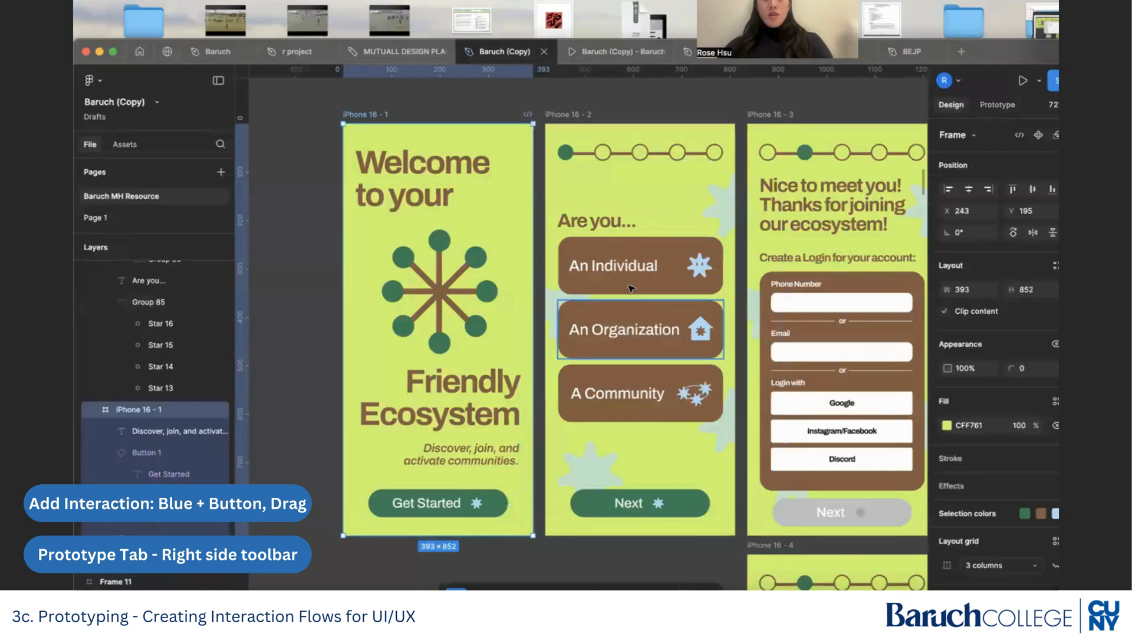
scroll(629, 288, down, 2)
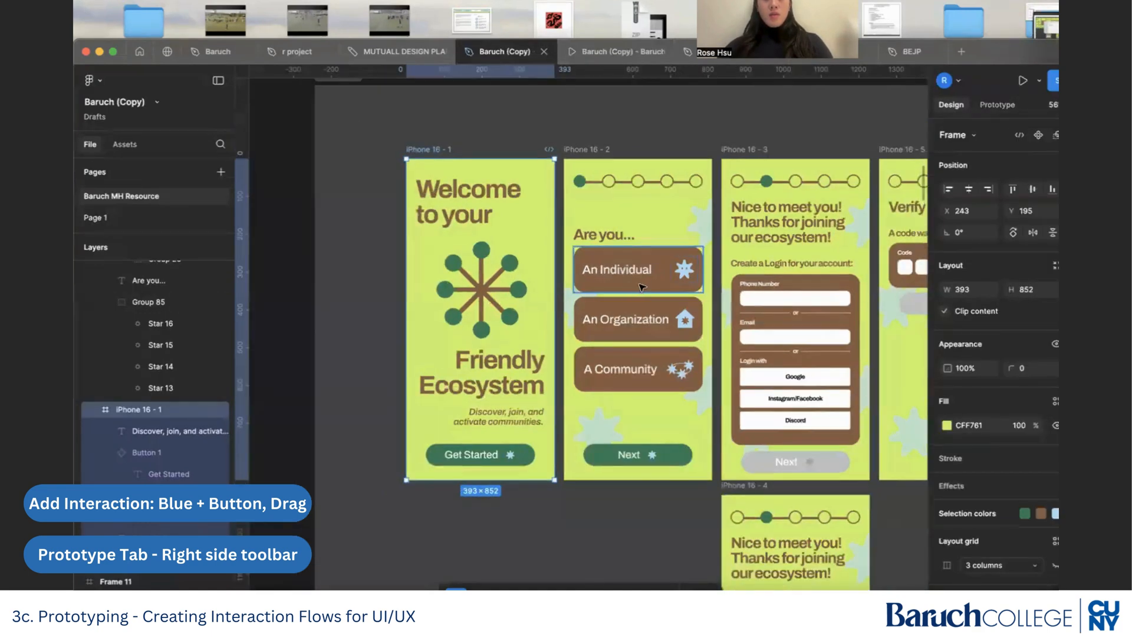
click(642, 287)
scroll(642, 287, down, 3)
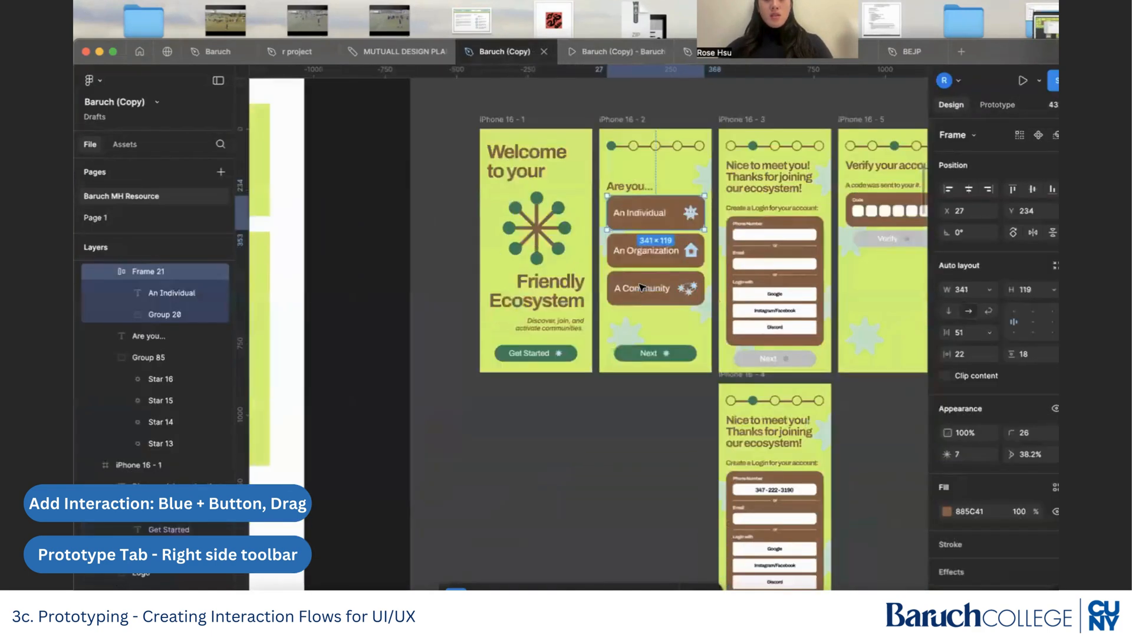
scroll(659, 233, up, 3)
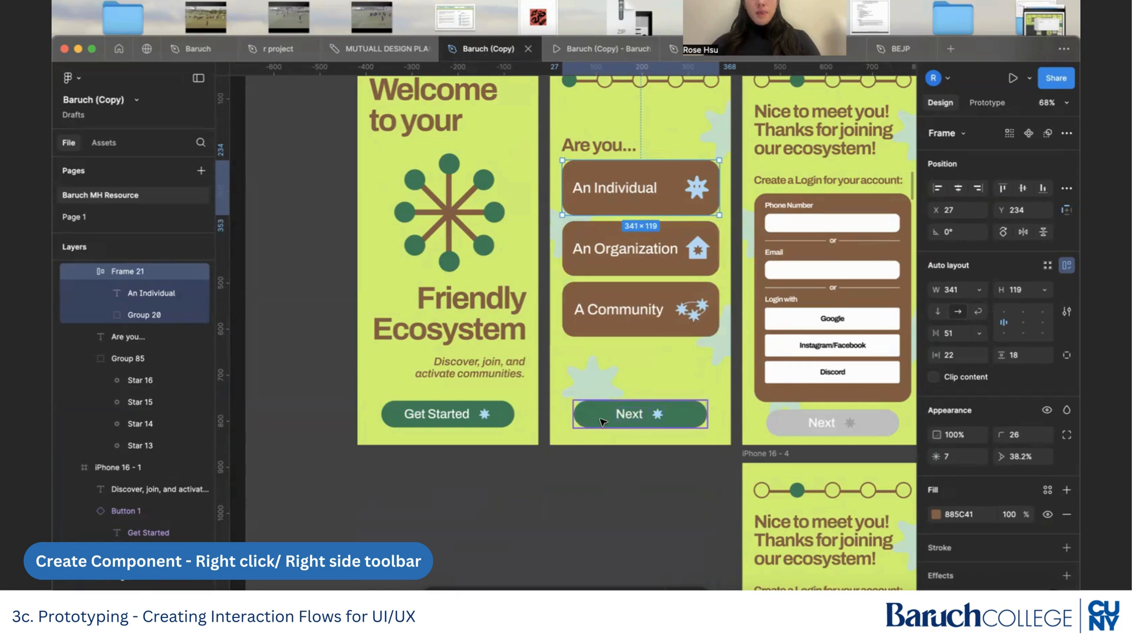
scroll(602, 421, down, 3)
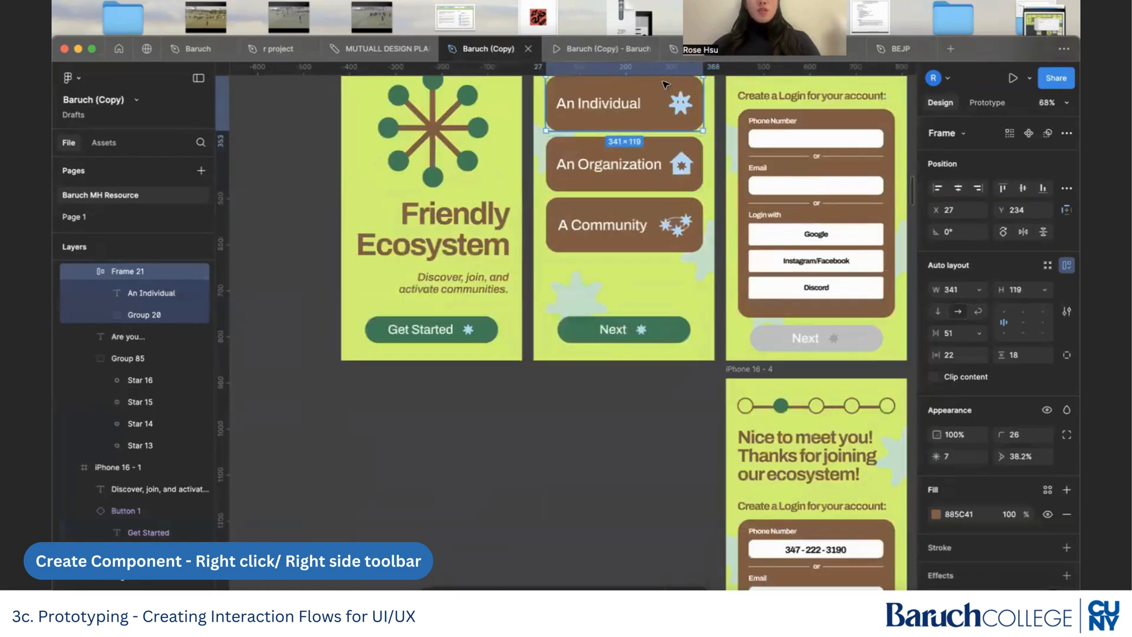
drag(656, 109, 520, 469)
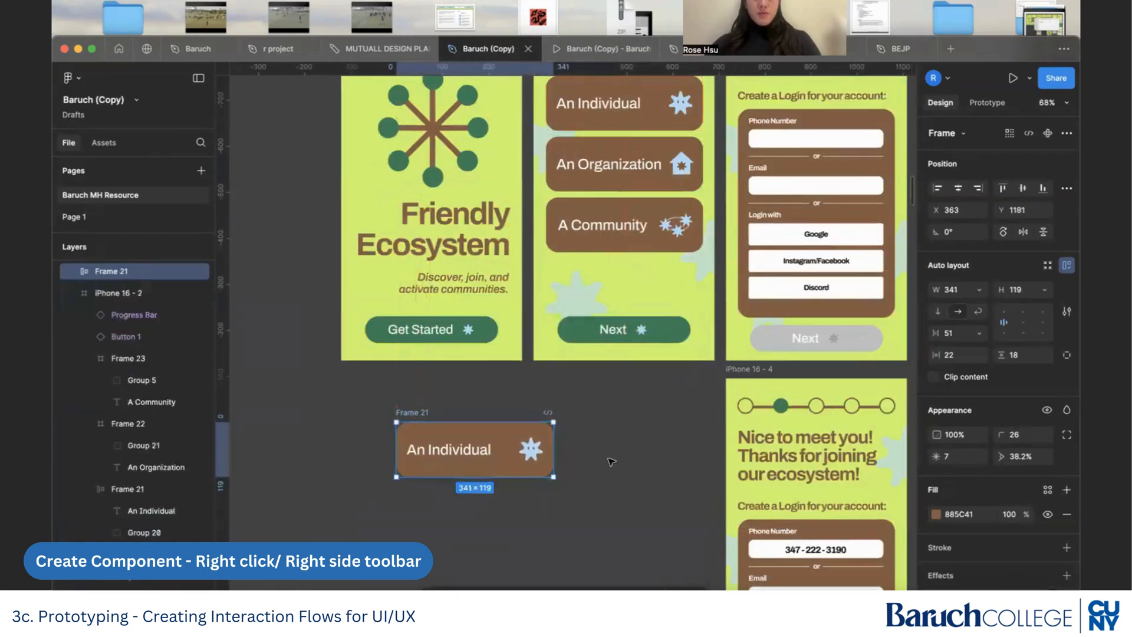
Turn the copied An Individual card on the empty canvas into a component.
scroll(494, 464, up, 3)
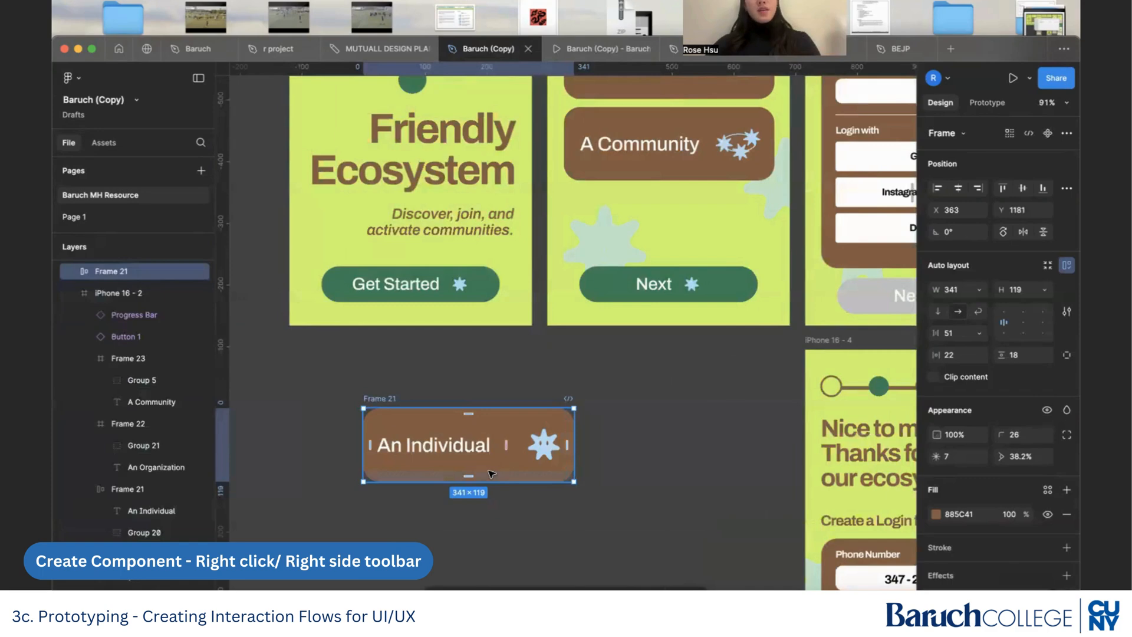
scroll(491, 473, up, 4)
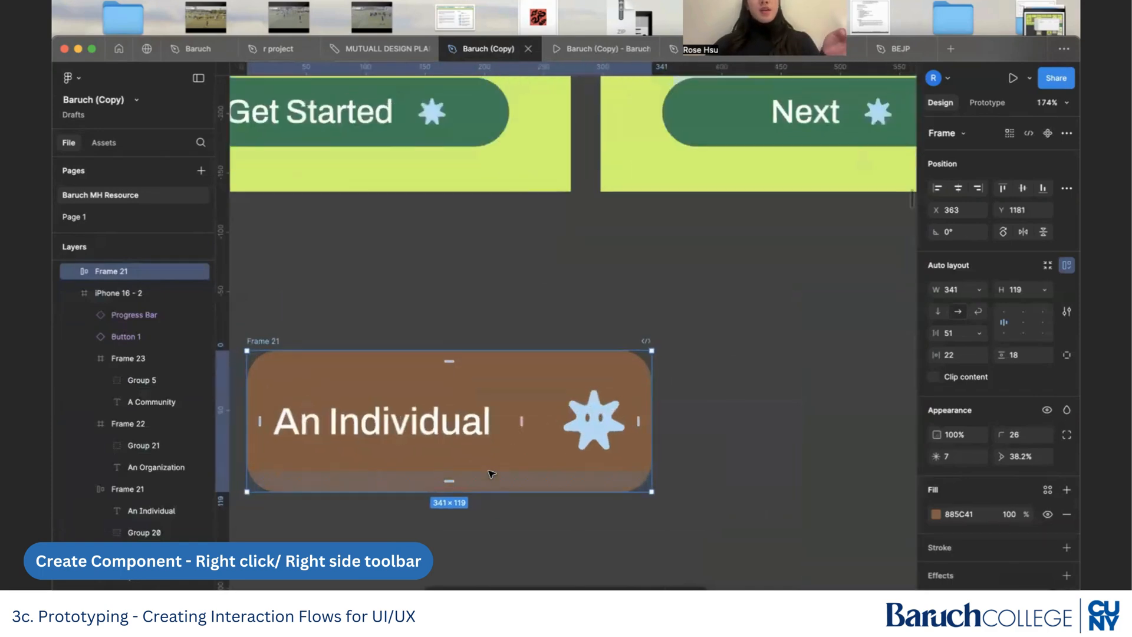
scroll(451, 477, left, 2)
scroll(451, 476, down, 1)
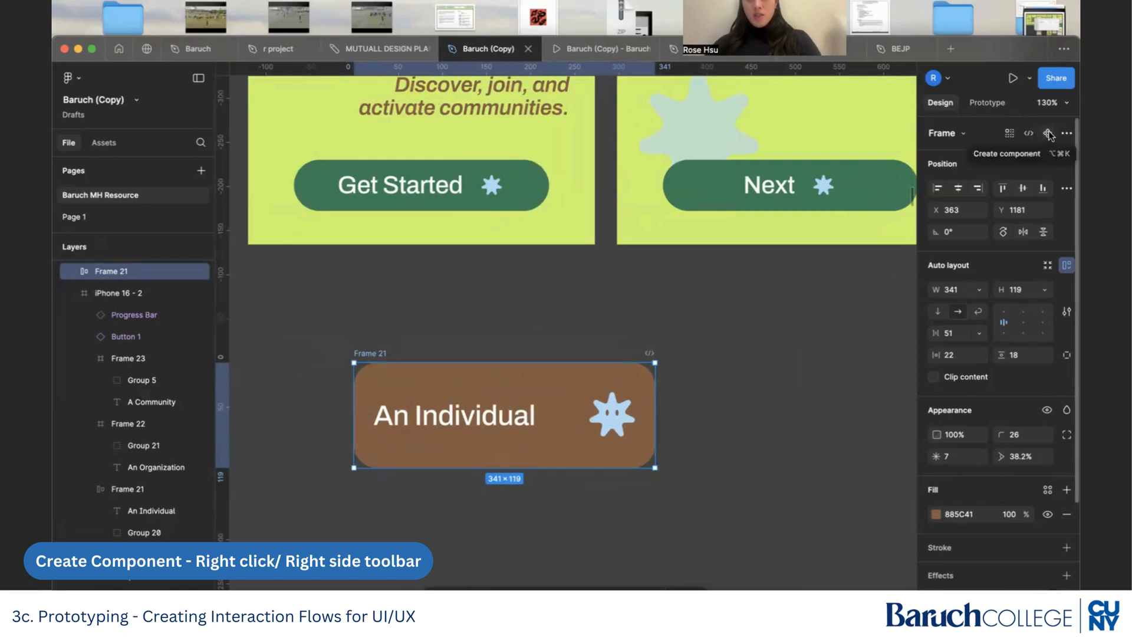
right_click(573, 395)
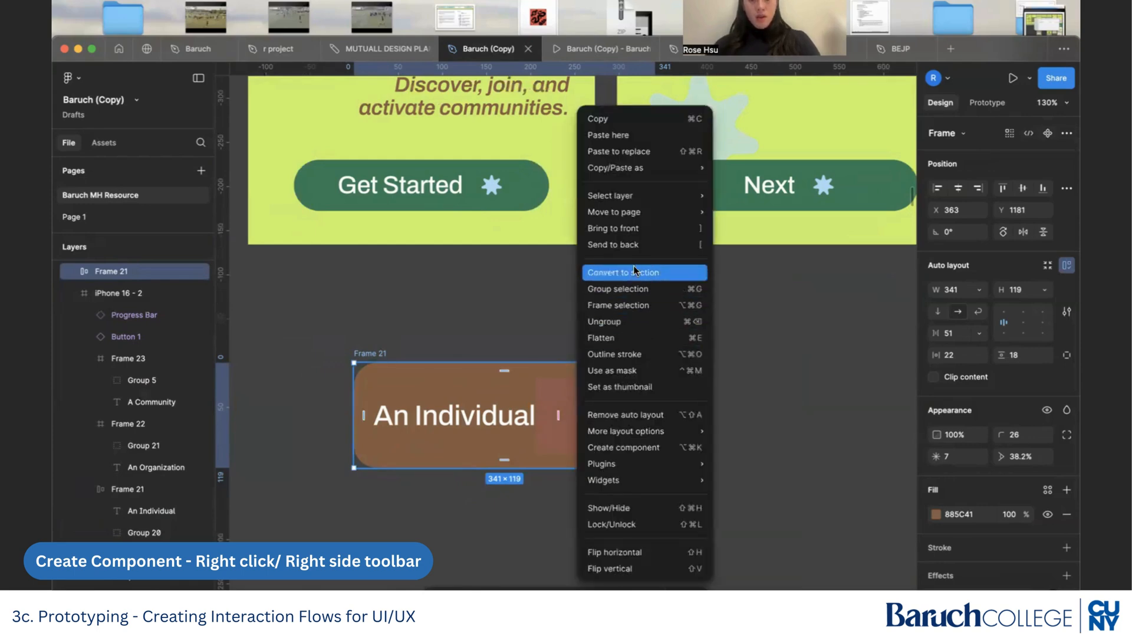
click(624, 447)
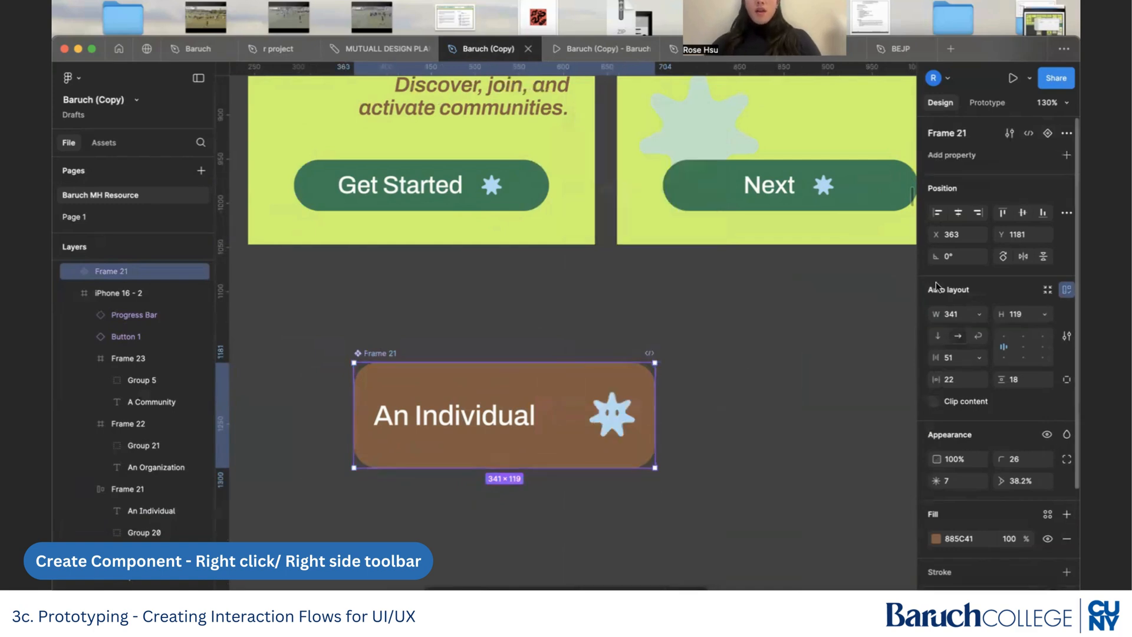
Add a variant property to the An Individual component and create a second variant below the default one.
click(1066, 156)
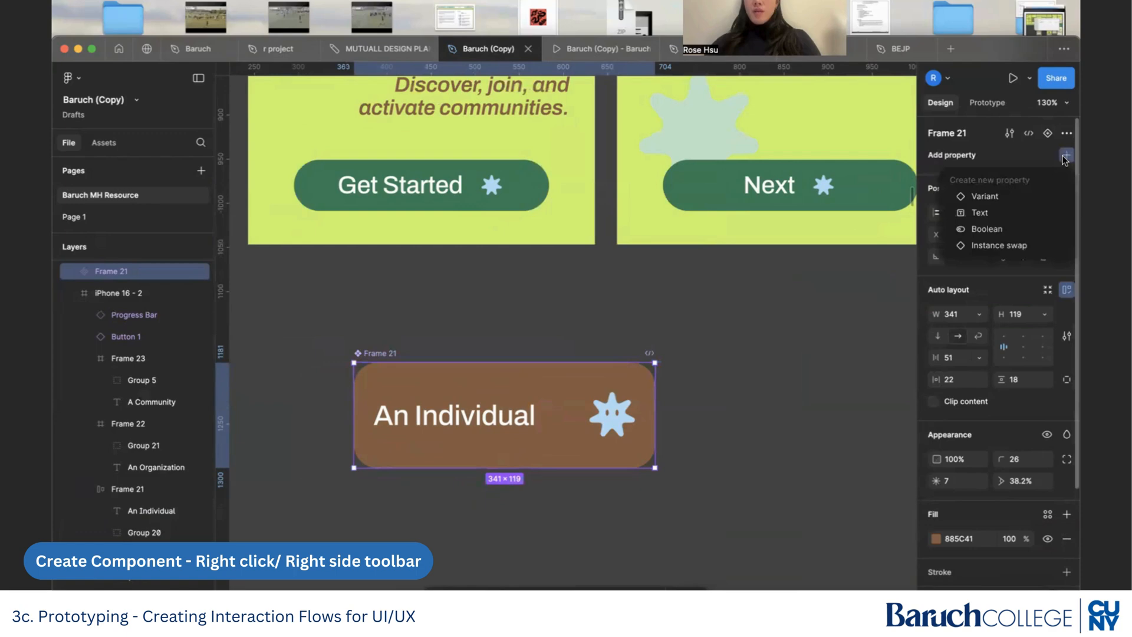
click(984, 196)
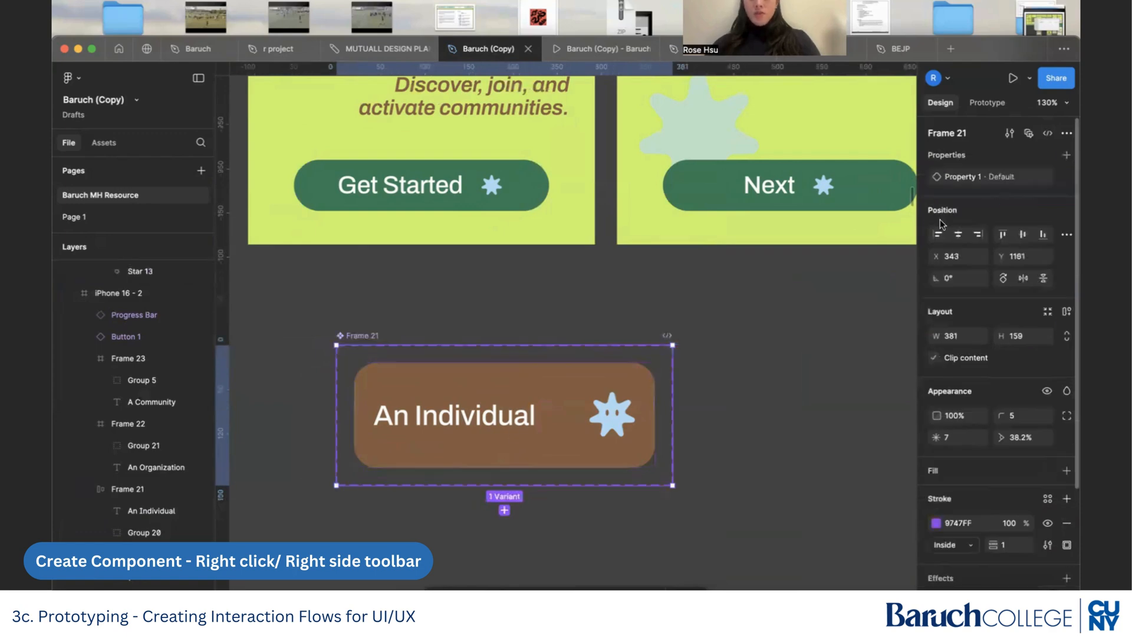
click(504, 510)
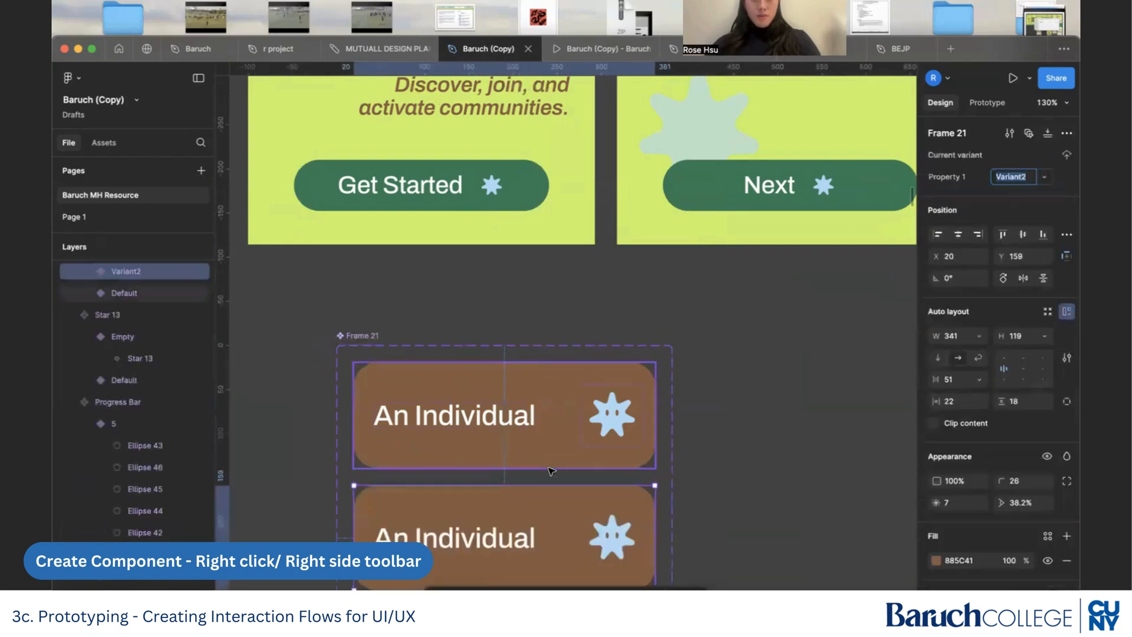
scroll(554, 466, down, 2)
scroll(568, 485, up, 3)
scroll(567, 485, down, 3)
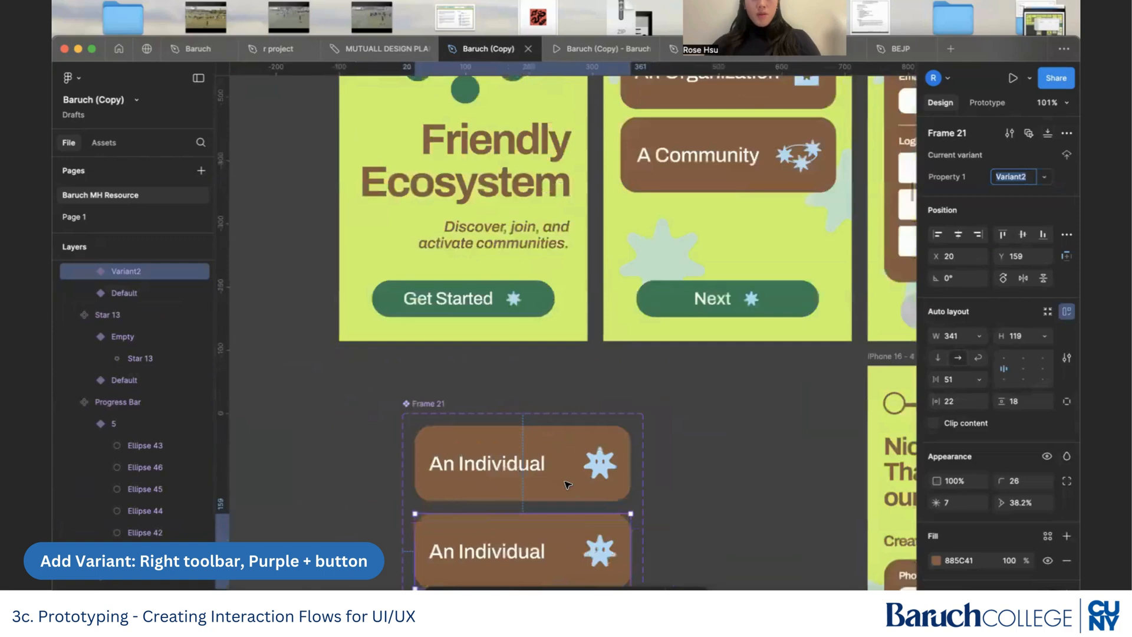
scroll(567, 484, up, 2)
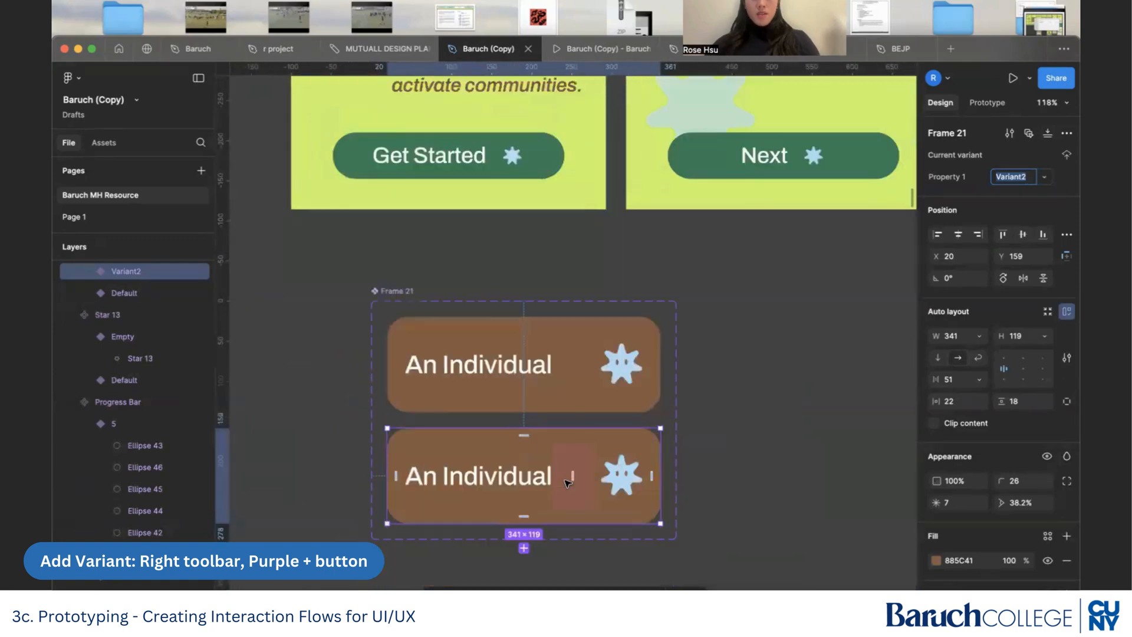
Change the Default variant's background fill to grey 888888.
click(571, 391)
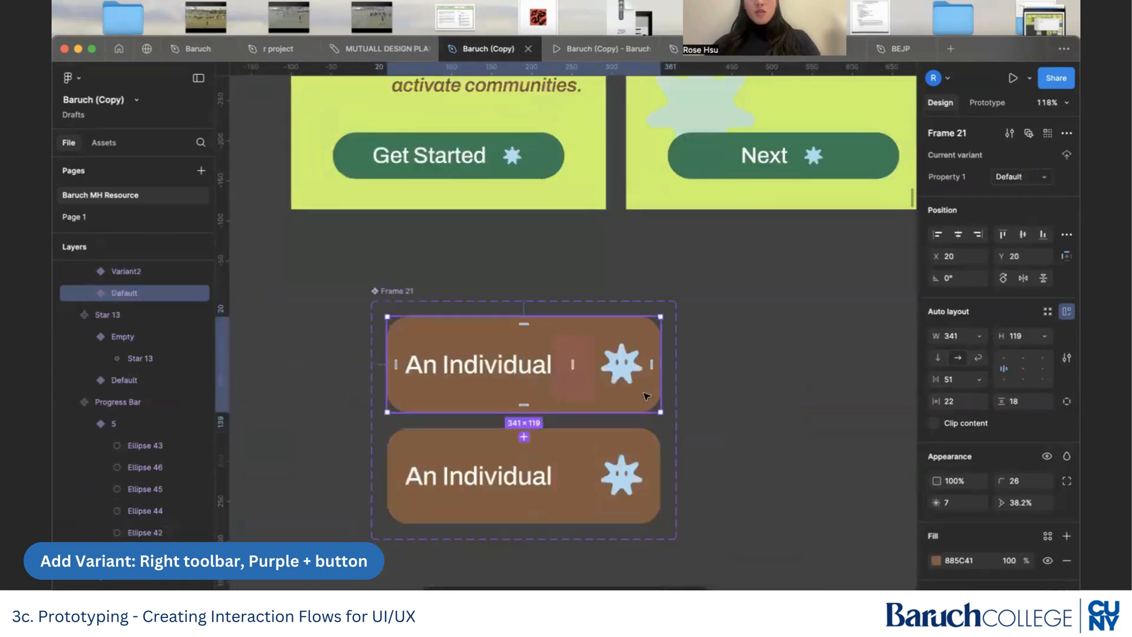
click(934, 561)
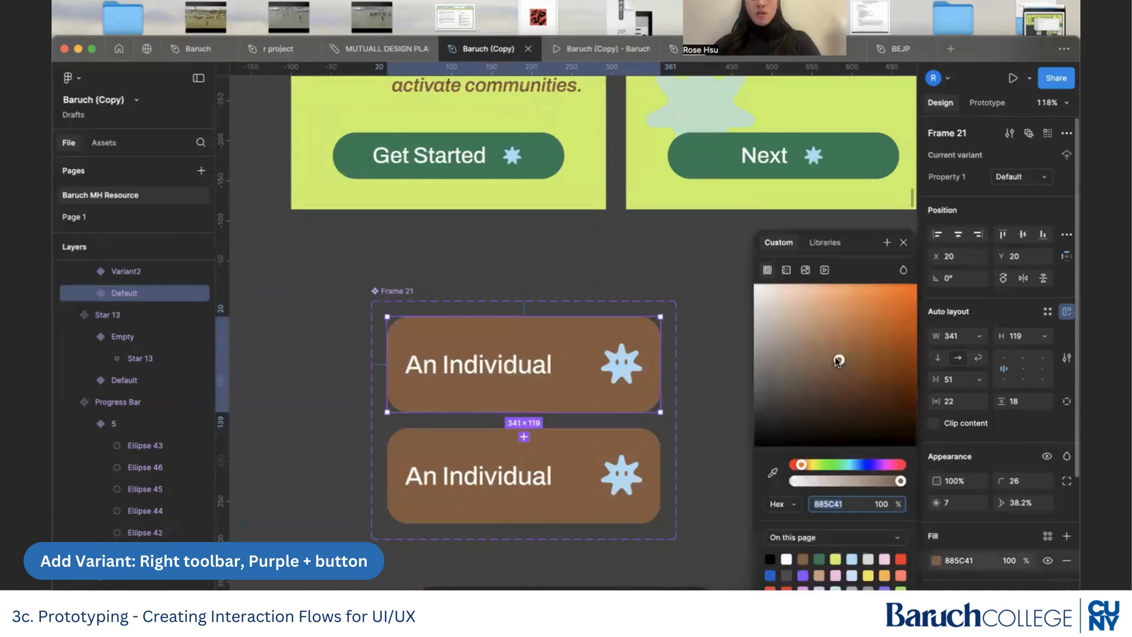
drag(838, 361, 741, 363)
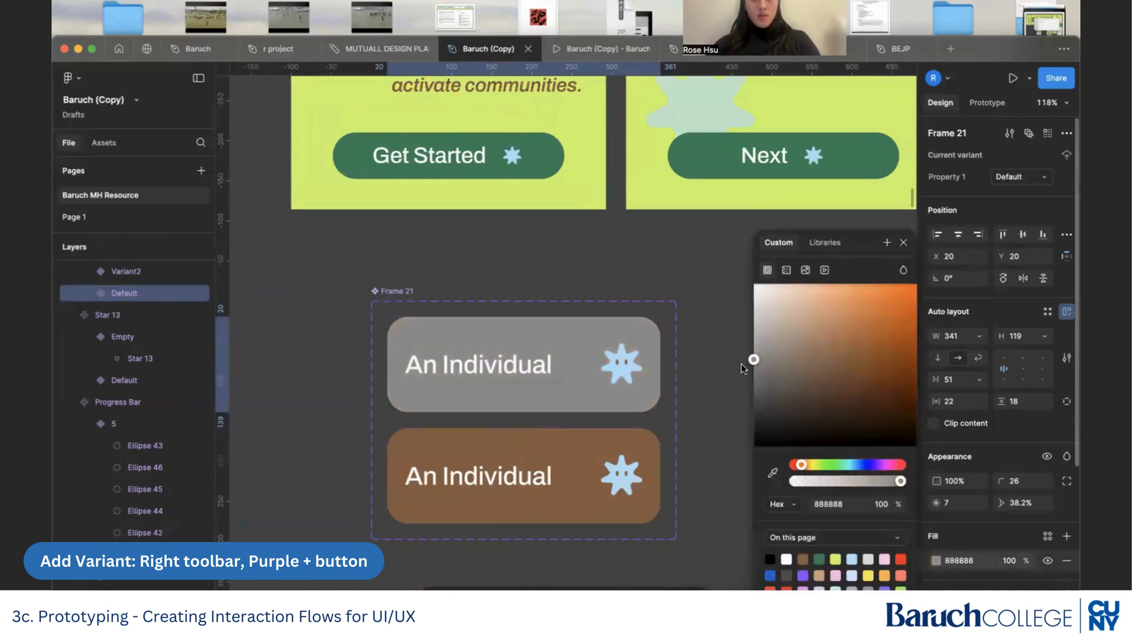
Recolor the brown eyes of the star icon in the Default variant to grey 888888.
scroll(621, 376, up, 5)
click(622, 376)
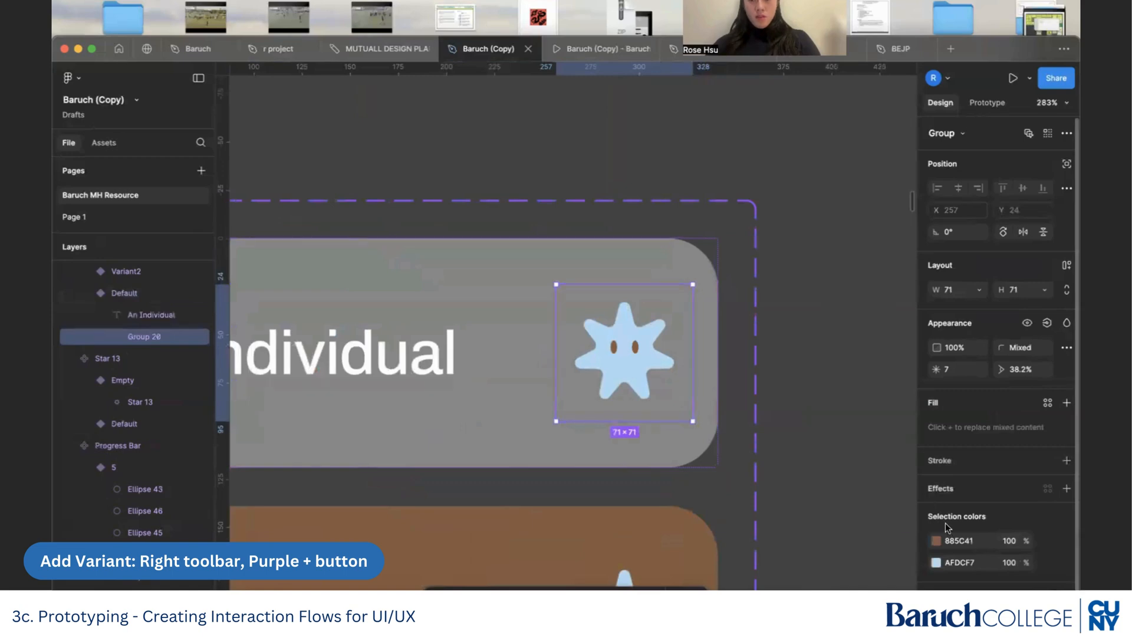
click(936, 565)
click(789, 471)
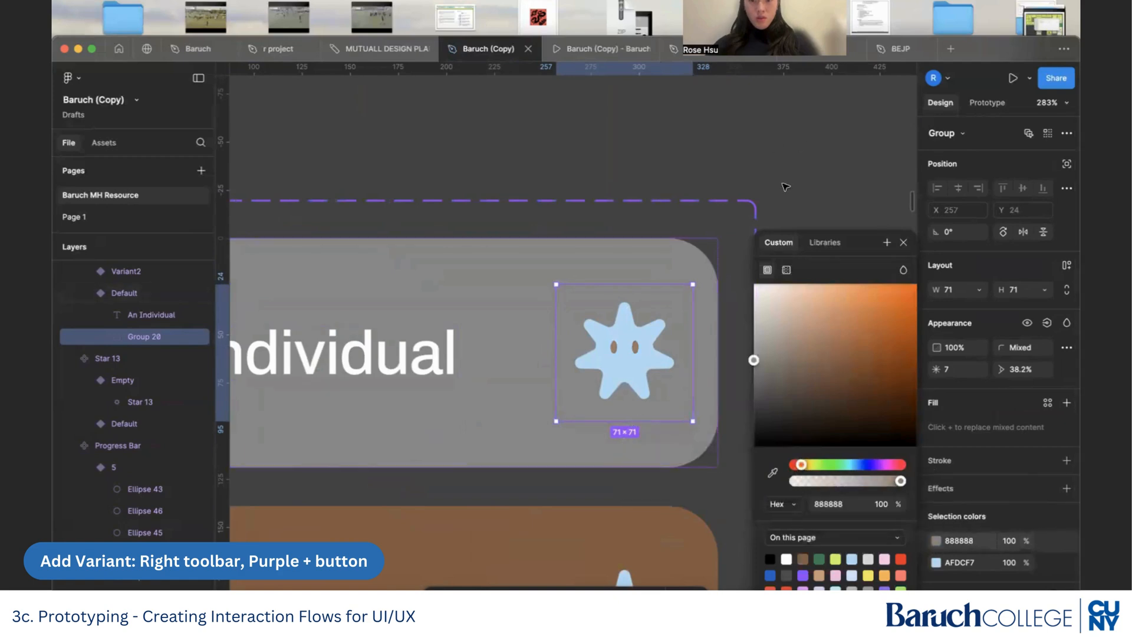
click(785, 187)
scroll(785, 187, down, 5)
scroll(761, 207, down, 3)
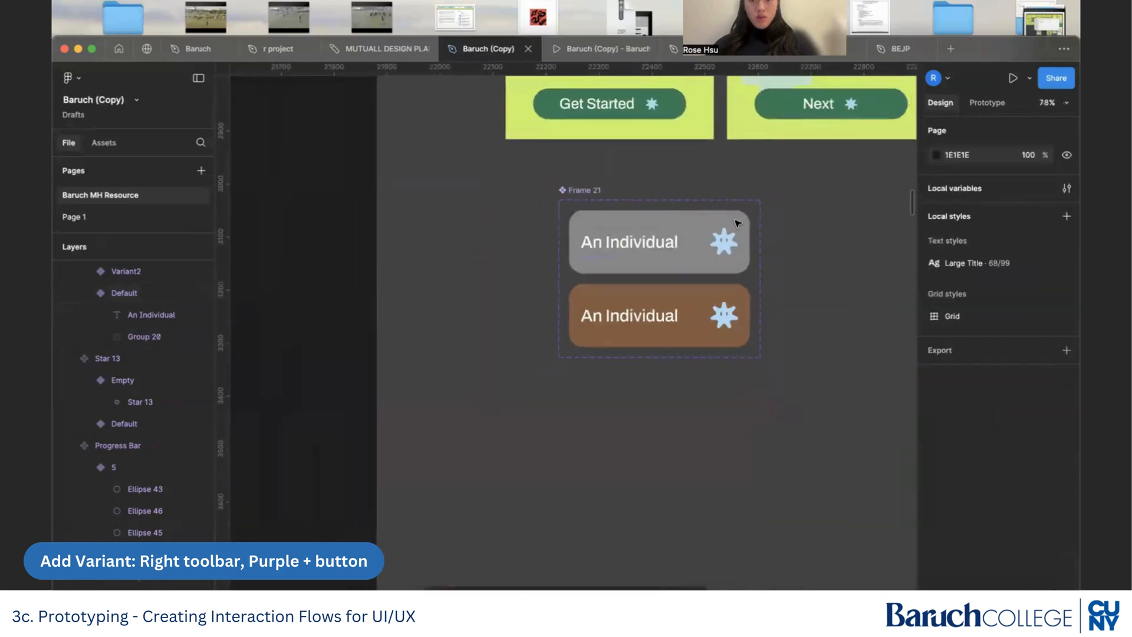
Link the grey Default variant to Variant2 with an on-click Change to interaction using the 500 ms Dissolve animation.
scroll(737, 224, up, 5)
scroll(707, 215, down, 1)
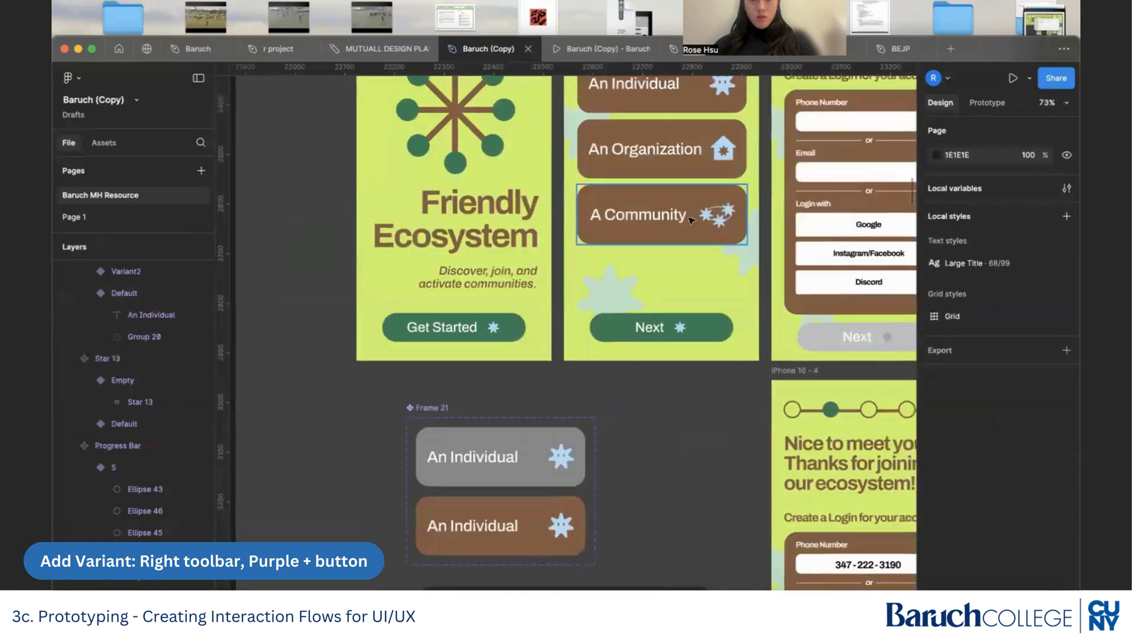
scroll(677, 176, down, 2)
scroll(666, 141, left, 1)
scroll(704, 127, up, 3)
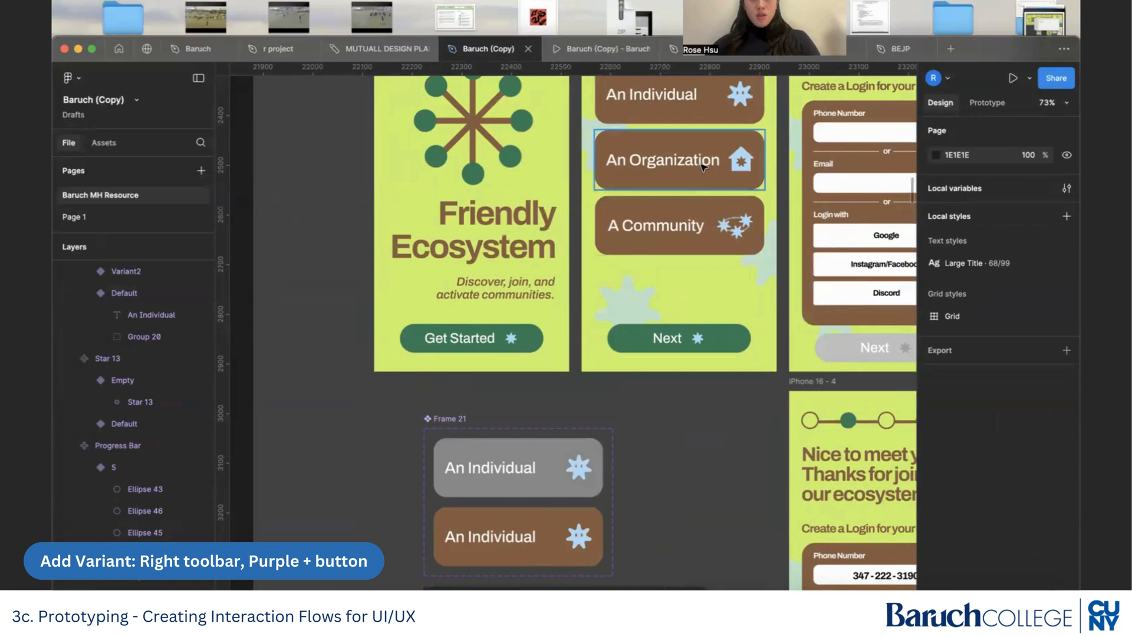
scroll(518, 412, up, 6)
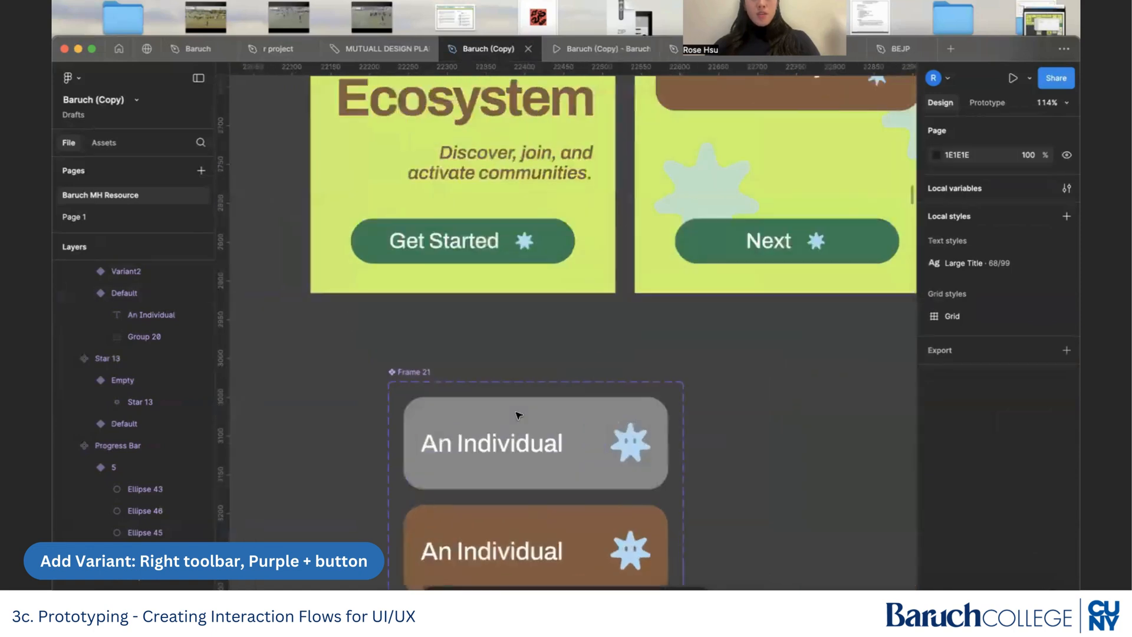
scroll(518, 415, down, 2)
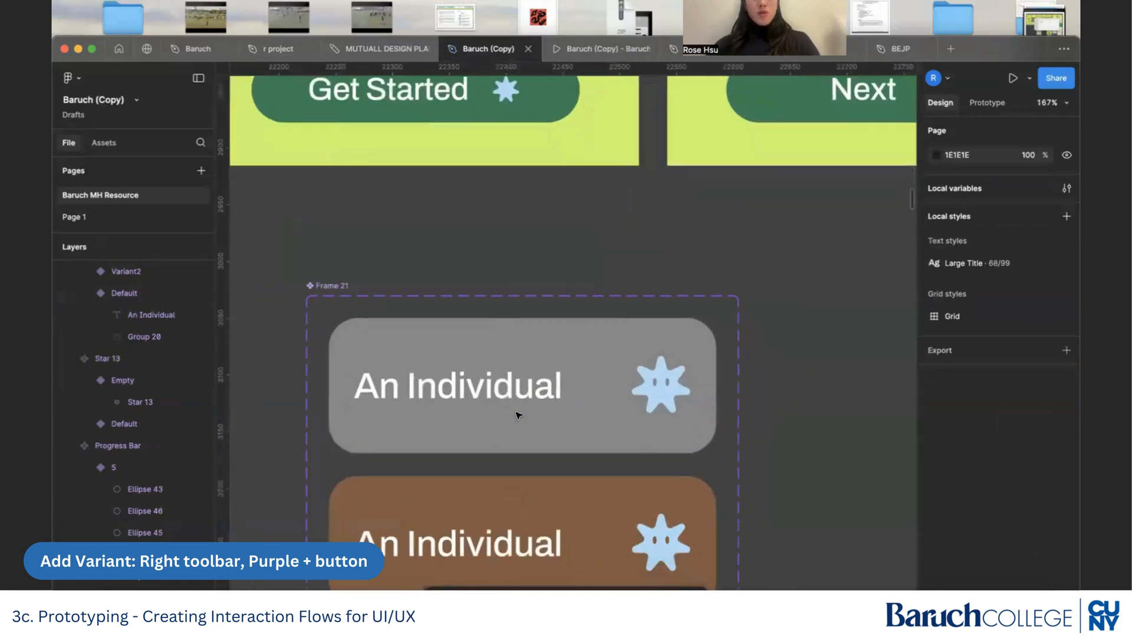
click(562, 373)
scroll(561, 374, down, 4)
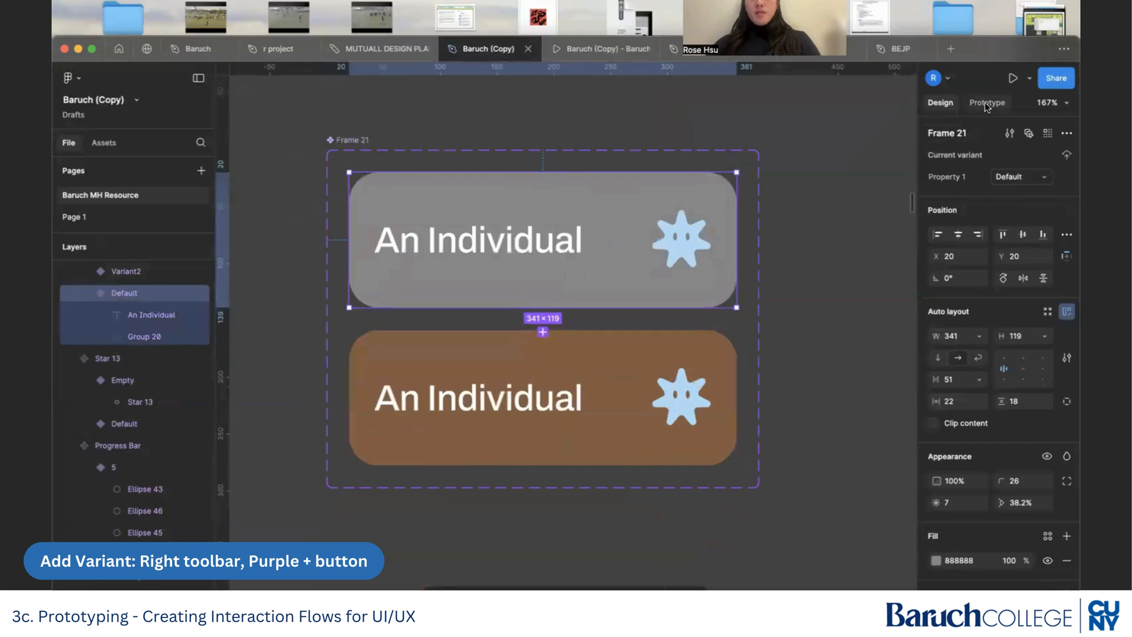
click(985, 103)
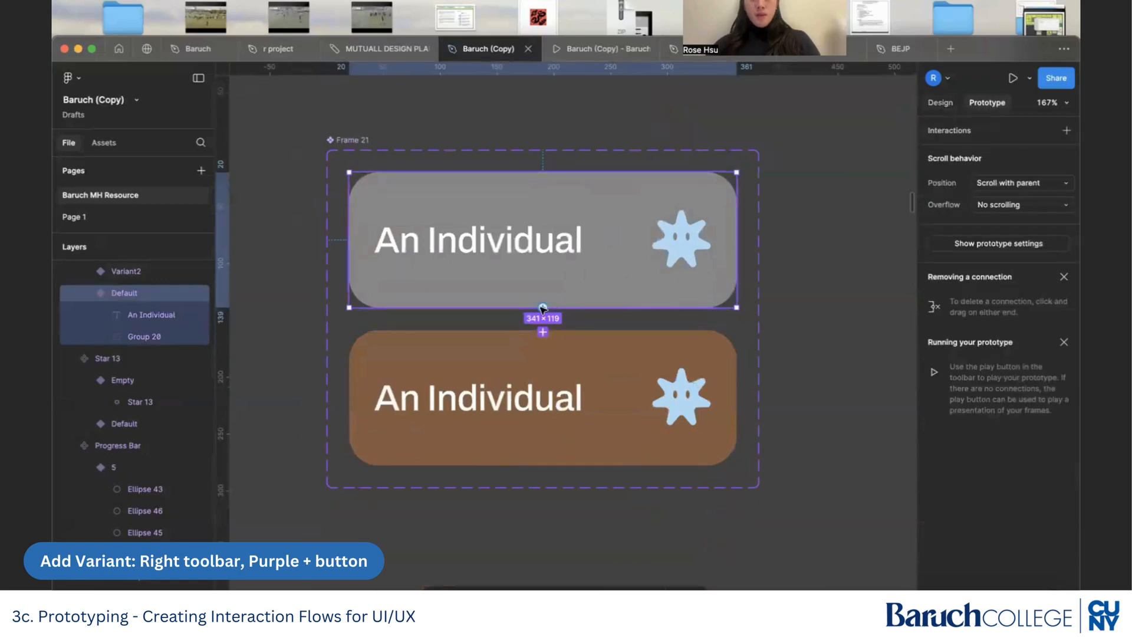
drag(536, 353, 533, 348)
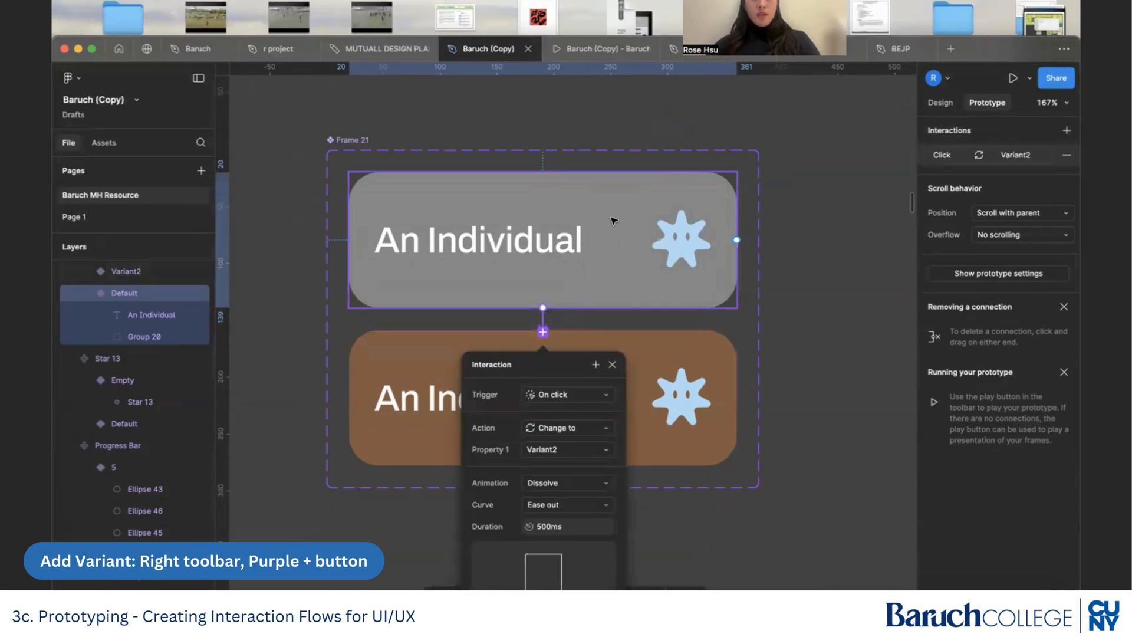
drag(563, 365, 849, 292)
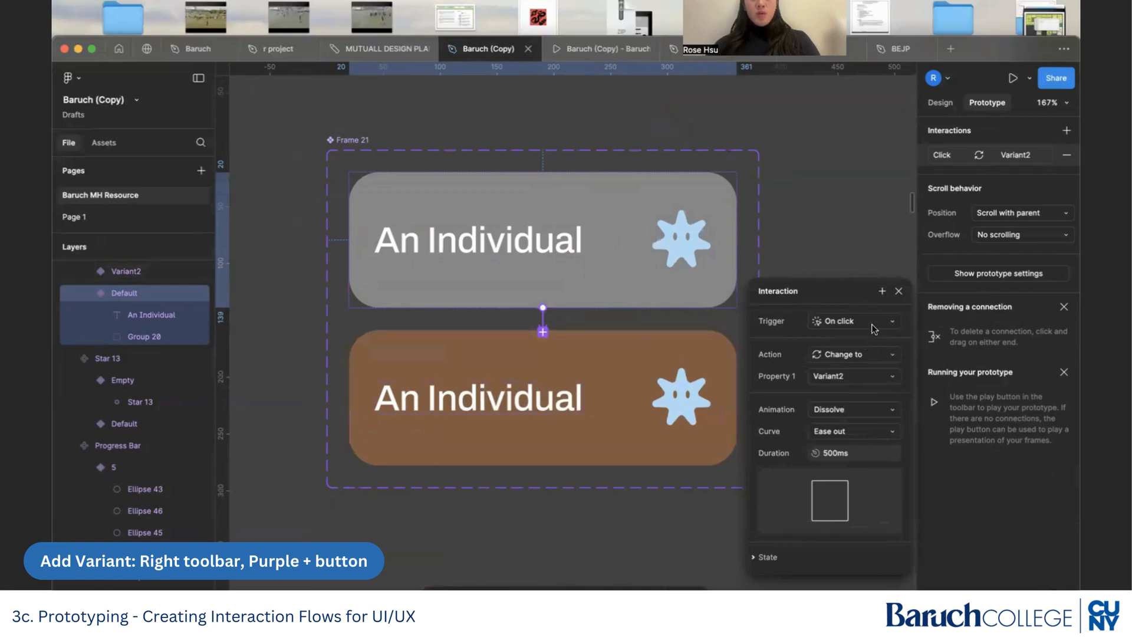
click(898, 291)
click(790, 301)
Copy the grey Default variant into iPhone 16 - 2 and place it over the existing brown An Individual card.
scroll(790, 301, down, 5)
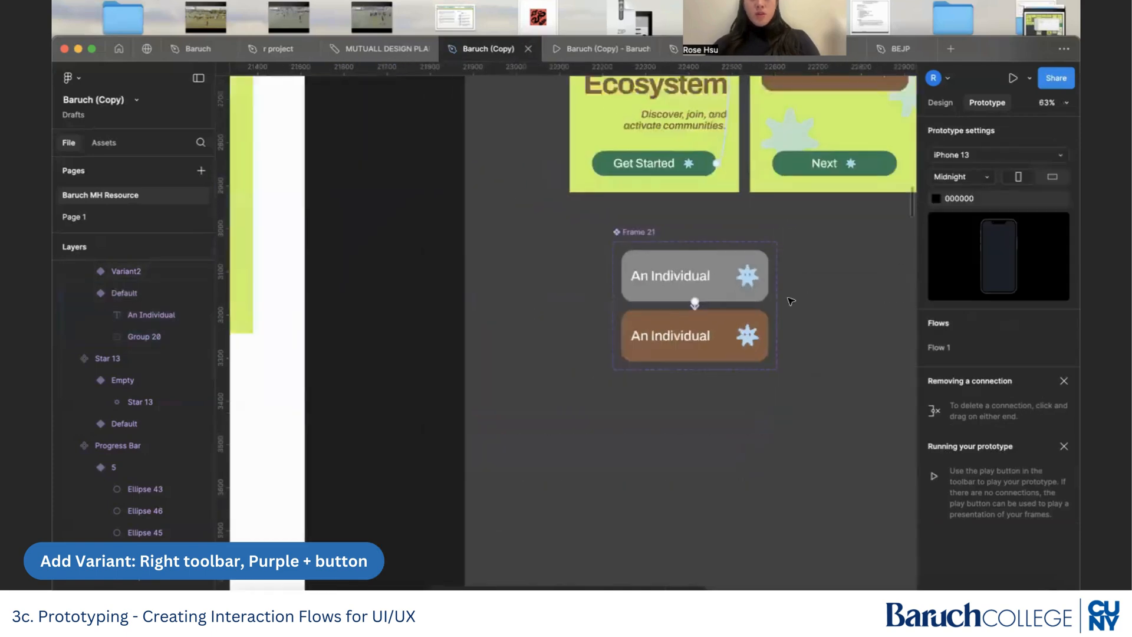
scroll(790, 300, up, 4)
scroll(790, 301, right, 2)
scroll(790, 300, down, 2)
scroll(790, 301, right, 1)
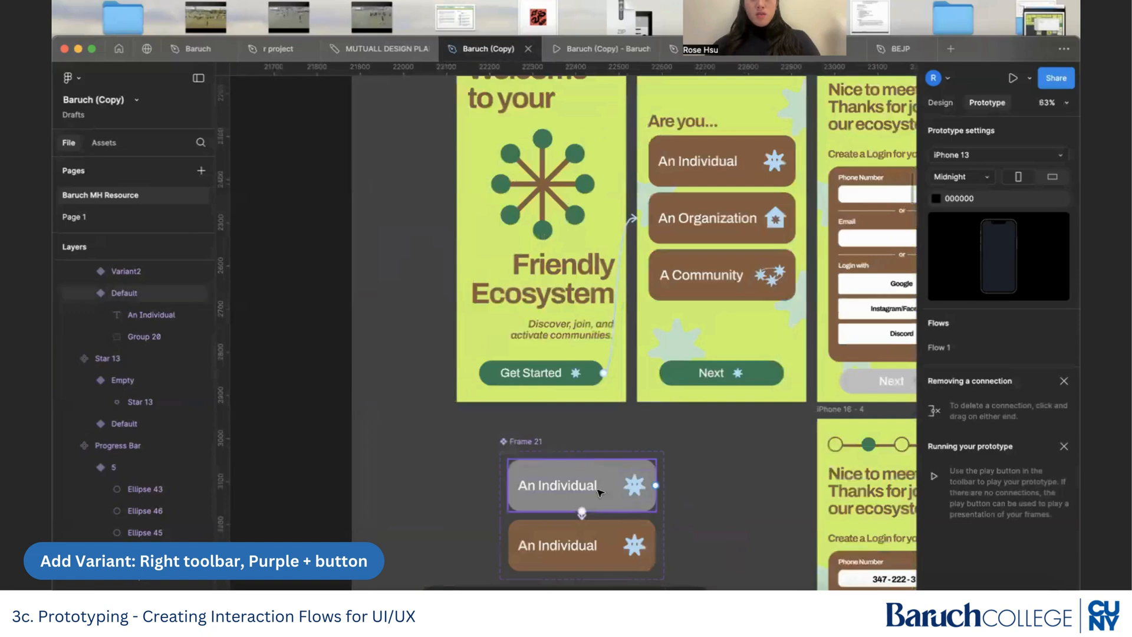
key(shift+e)
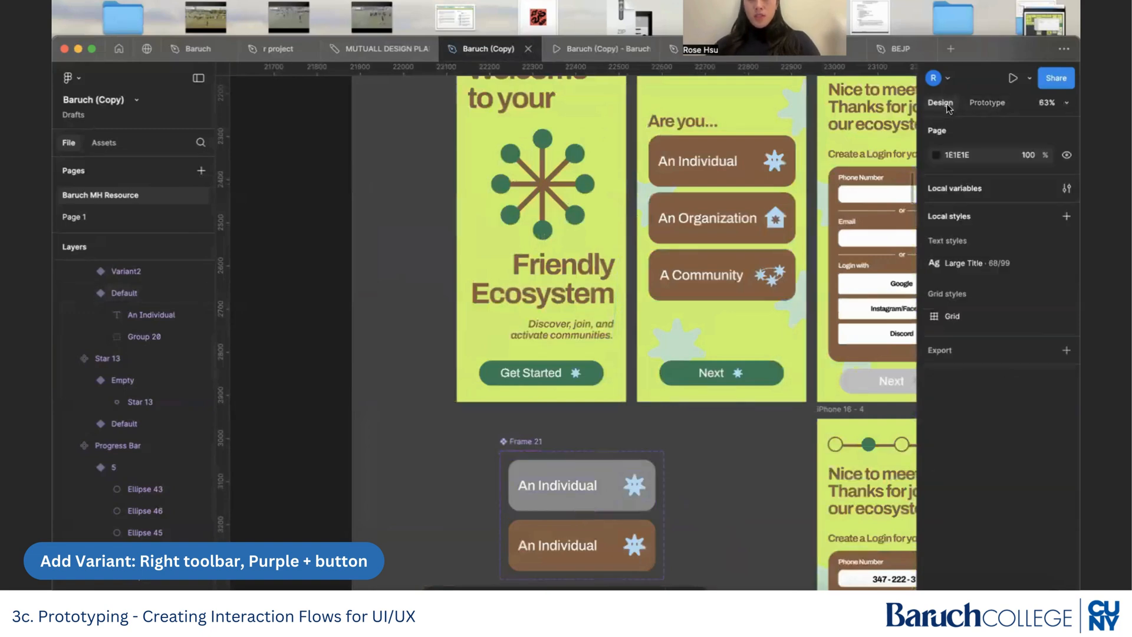
click(607, 505)
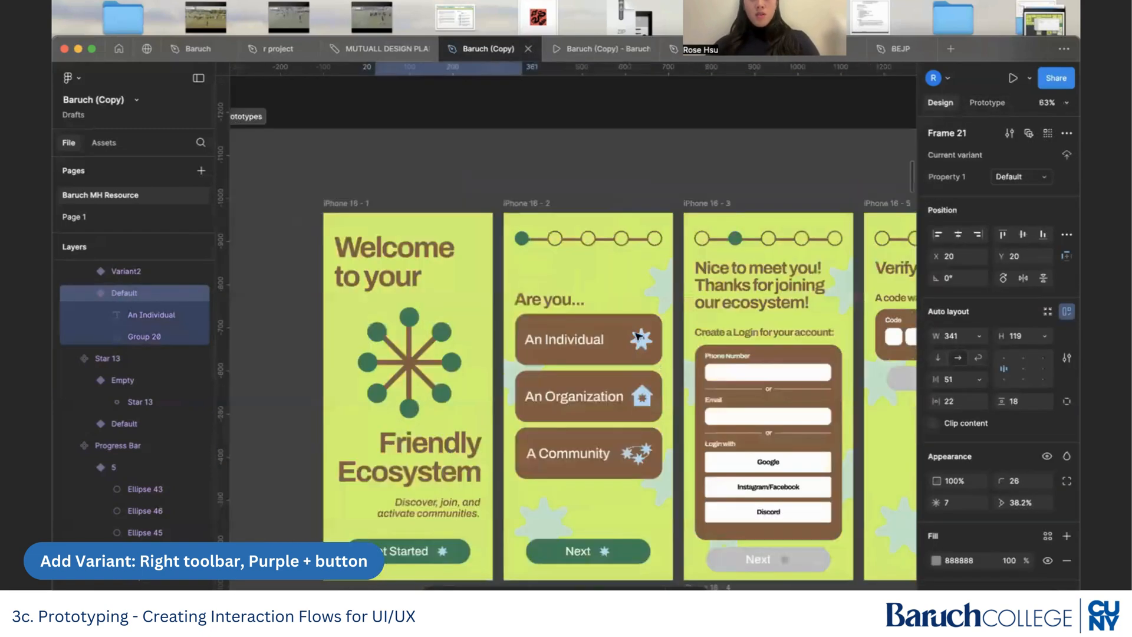
scroll(631, 297, up, 3)
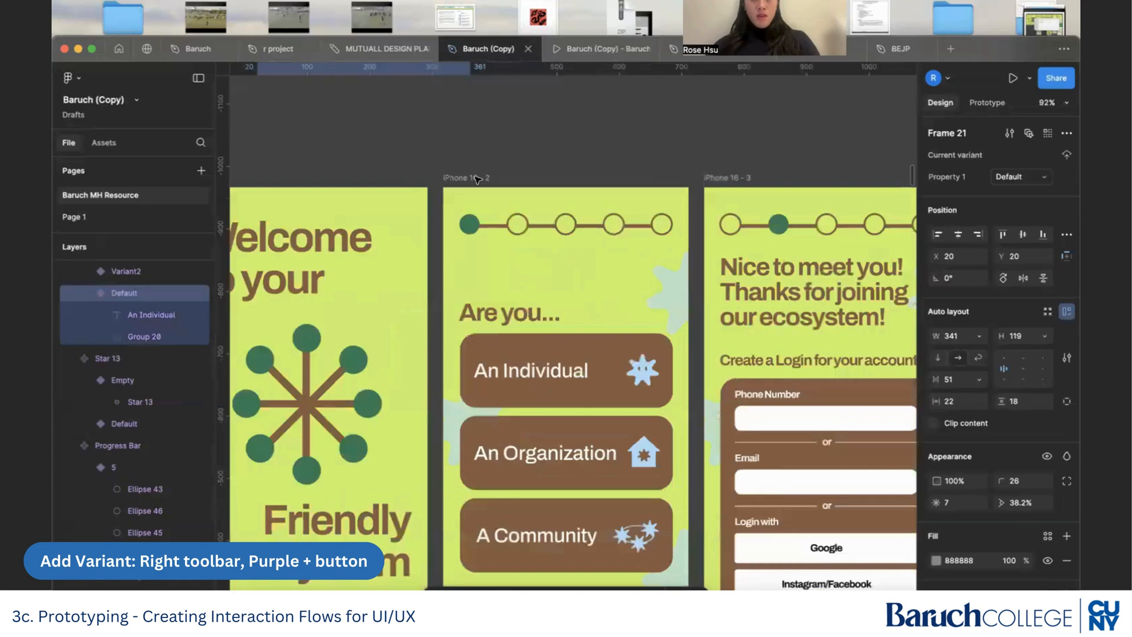
click(478, 179)
drag(552, 348, 607, 360)
Delete the original brown An Individual card from iPhone 16 - 2 and align the grey component instance in its place.
scroll(606, 361, up, 5)
click(727, 349)
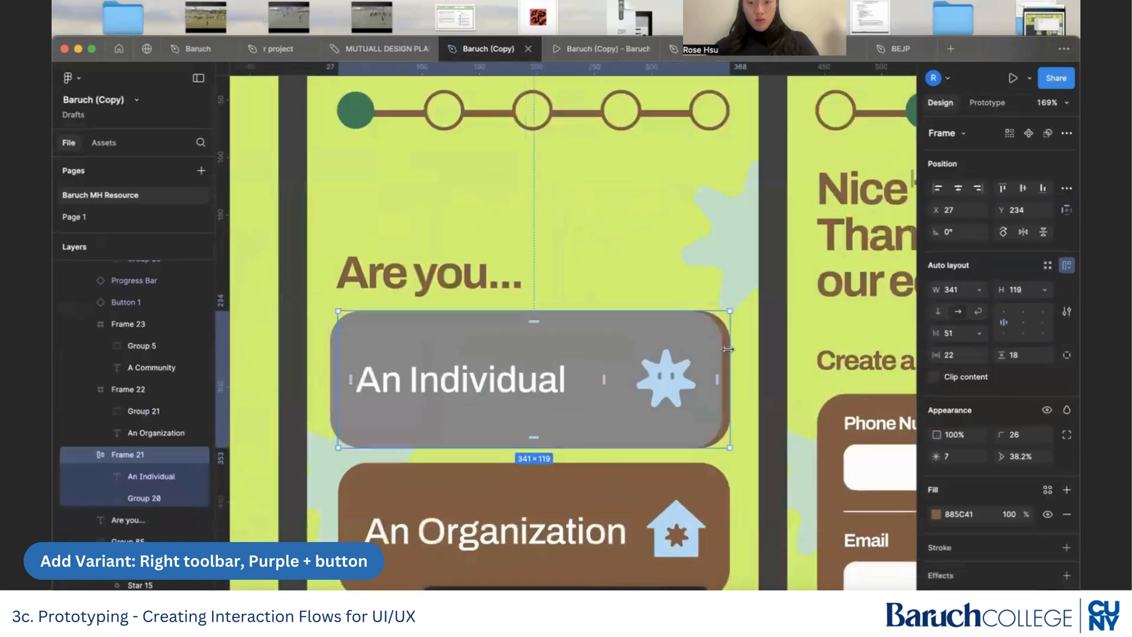
key(Delete)
drag(632, 339, 644, 342)
click(636, 253)
scroll(637, 253, down, 5)
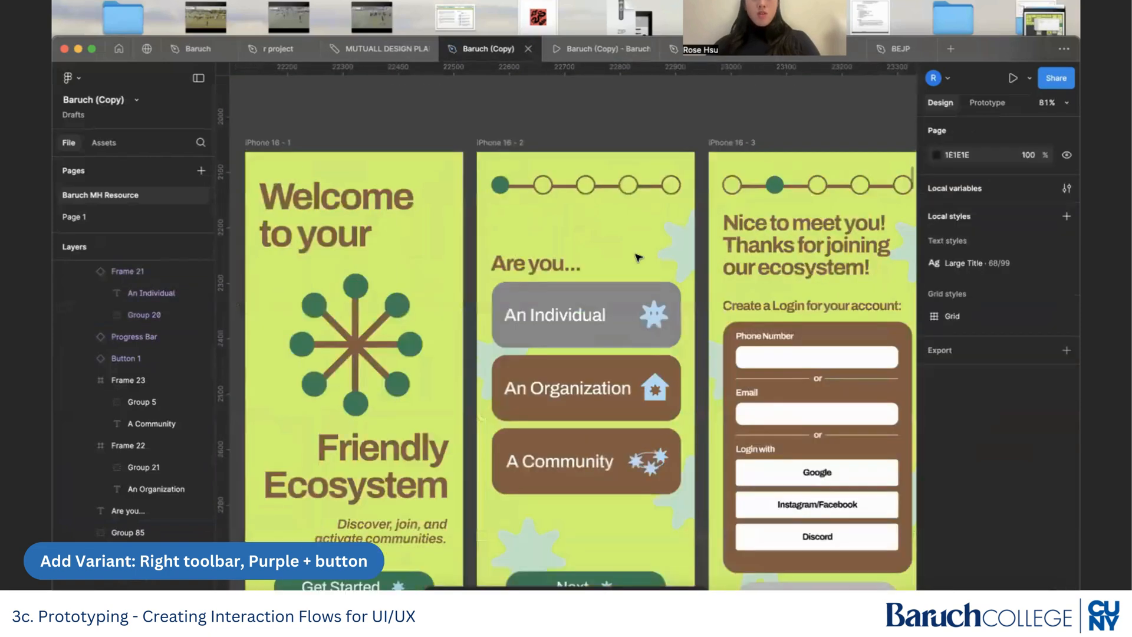
Play the prototype from iPhone 16 - 2, test the An Individual card's click interaction, and return to the file.
click(532, 163)
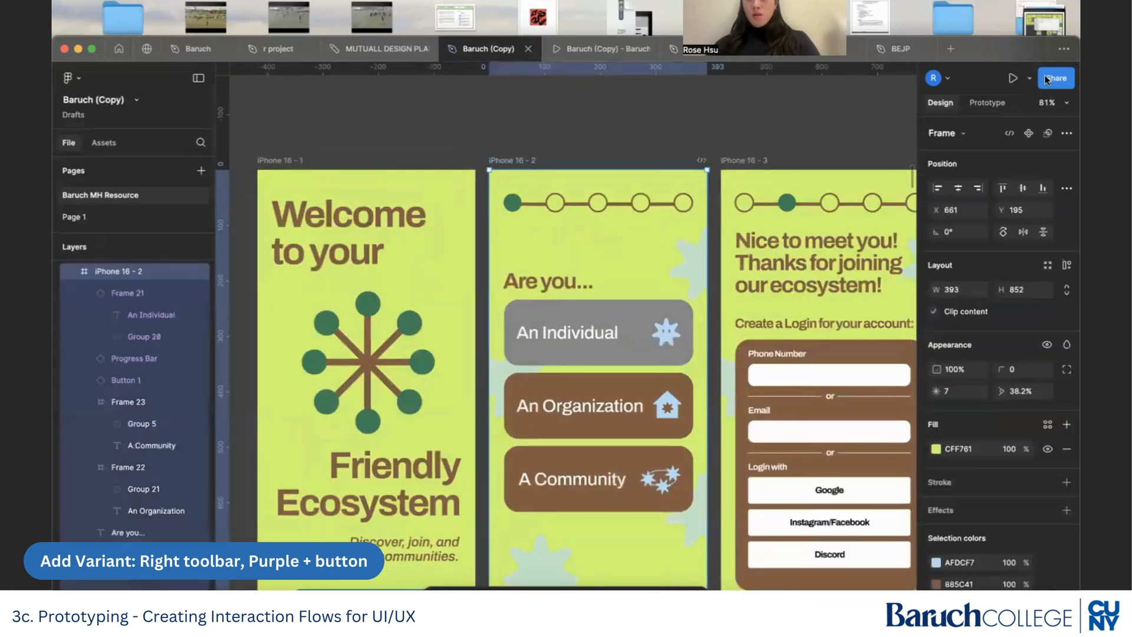
click(1013, 78)
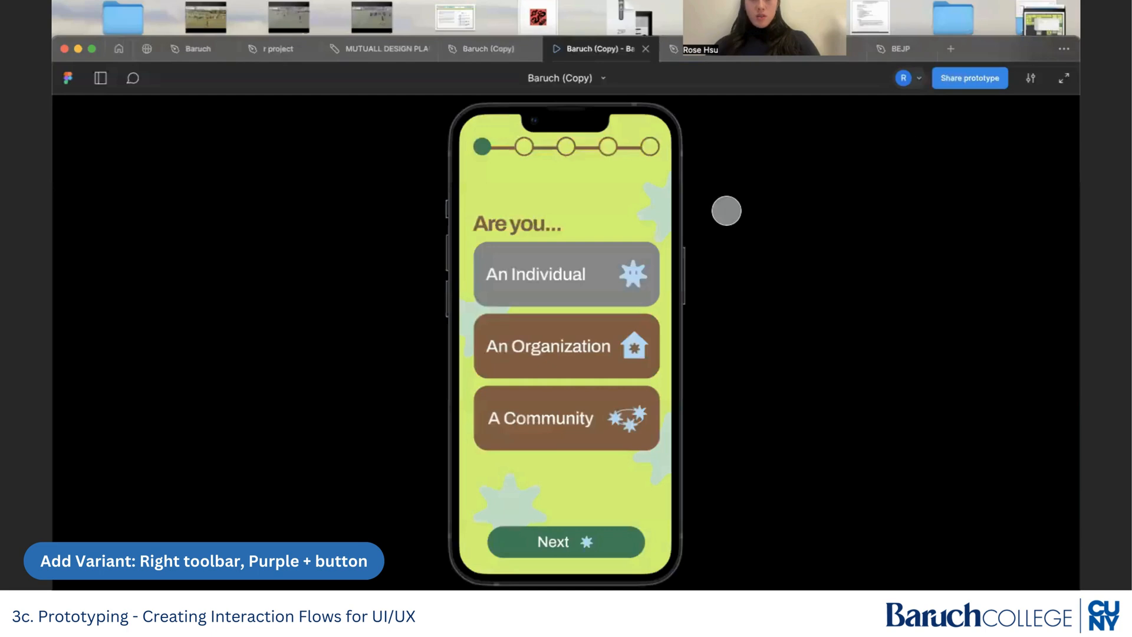
click(600, 278)
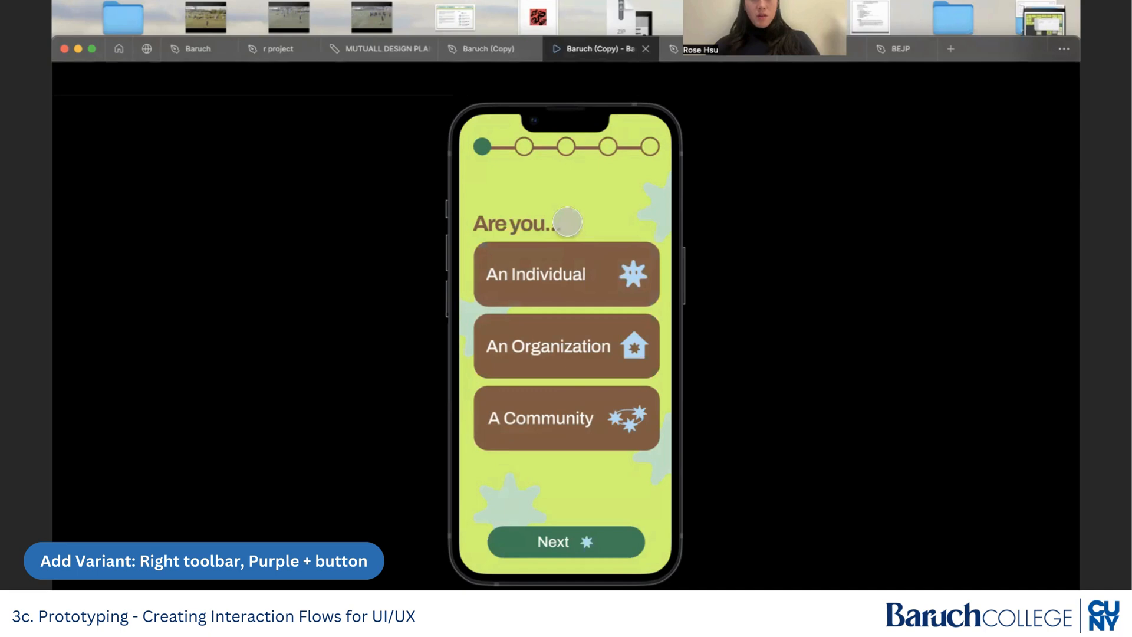
click(476, 48)
Link the brown Variant2 back to the Default variant with an on-click Change to interaction.
scroll(505, 394, down, 12)
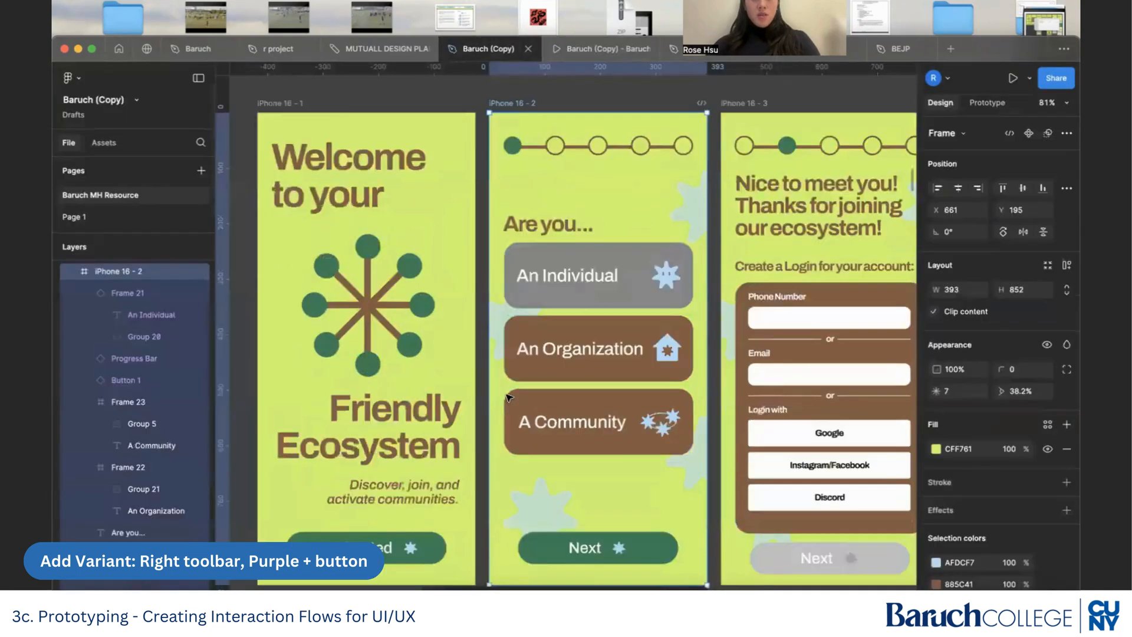
scroll(506, 395, up, 5)
scroll(506, 395, up, 5)
scroll(509, 398, down, 3)
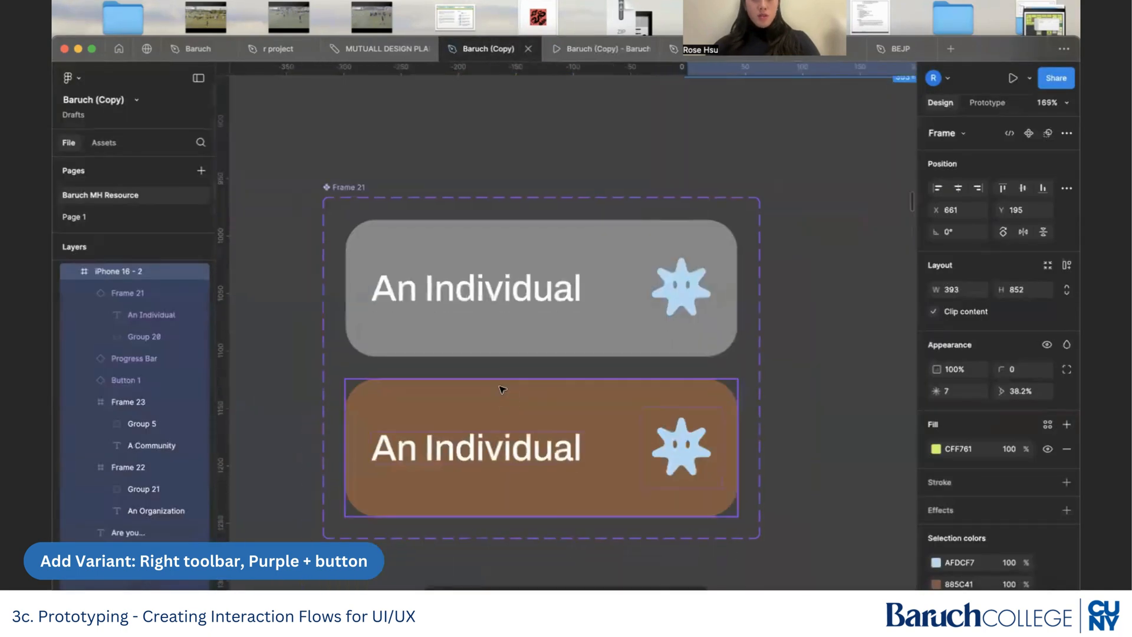
click(494, 396)
click(991, 103)
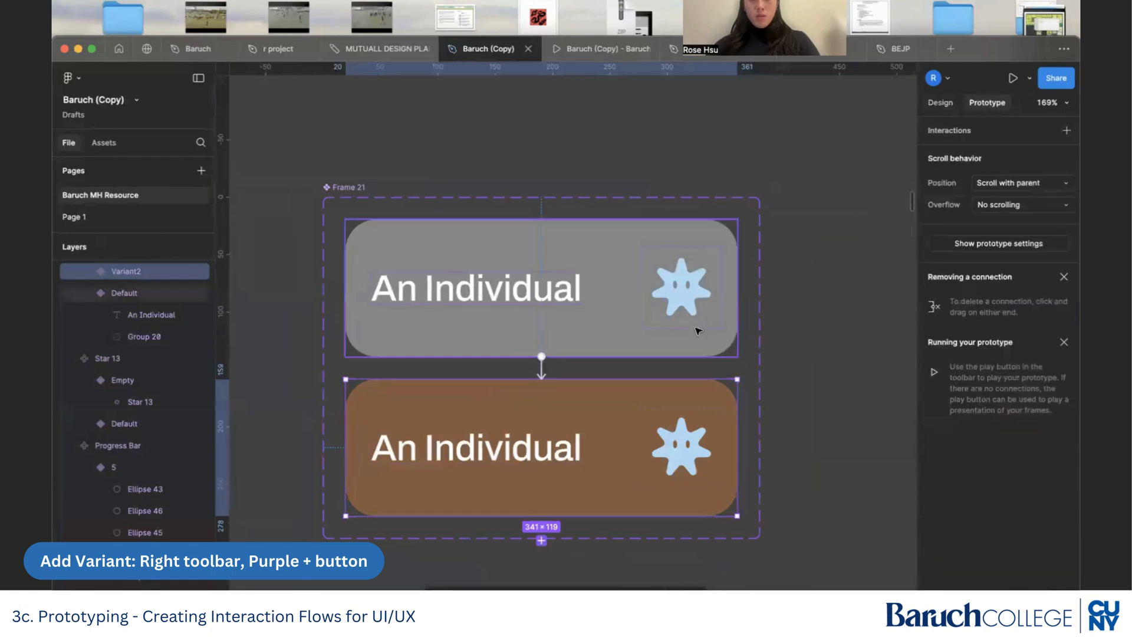
drag(553, 380, 582, 341)
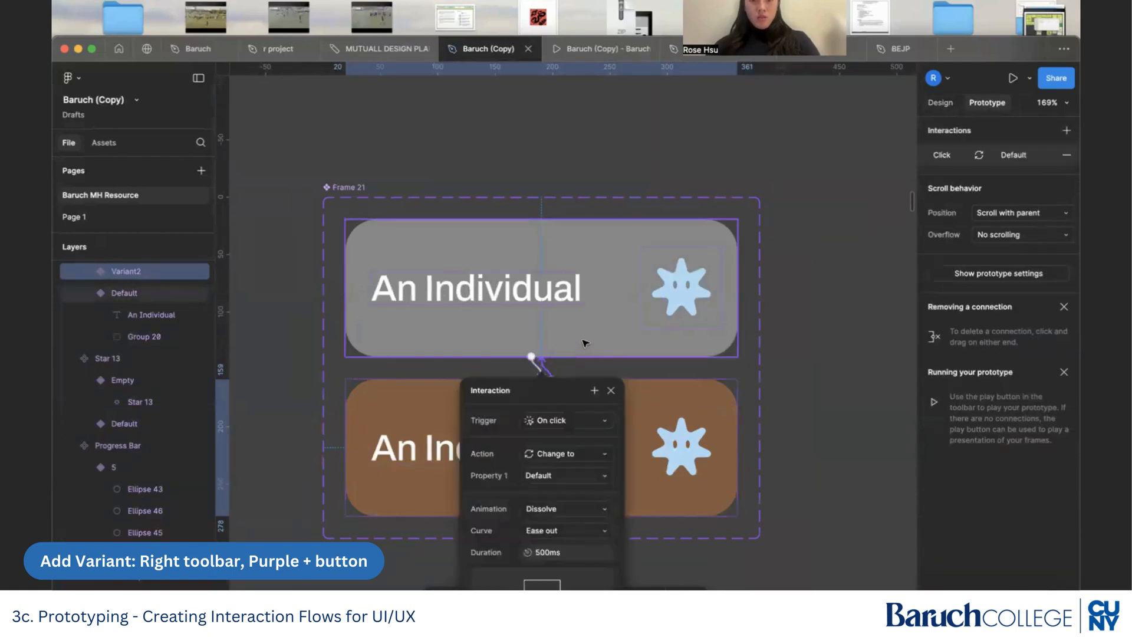